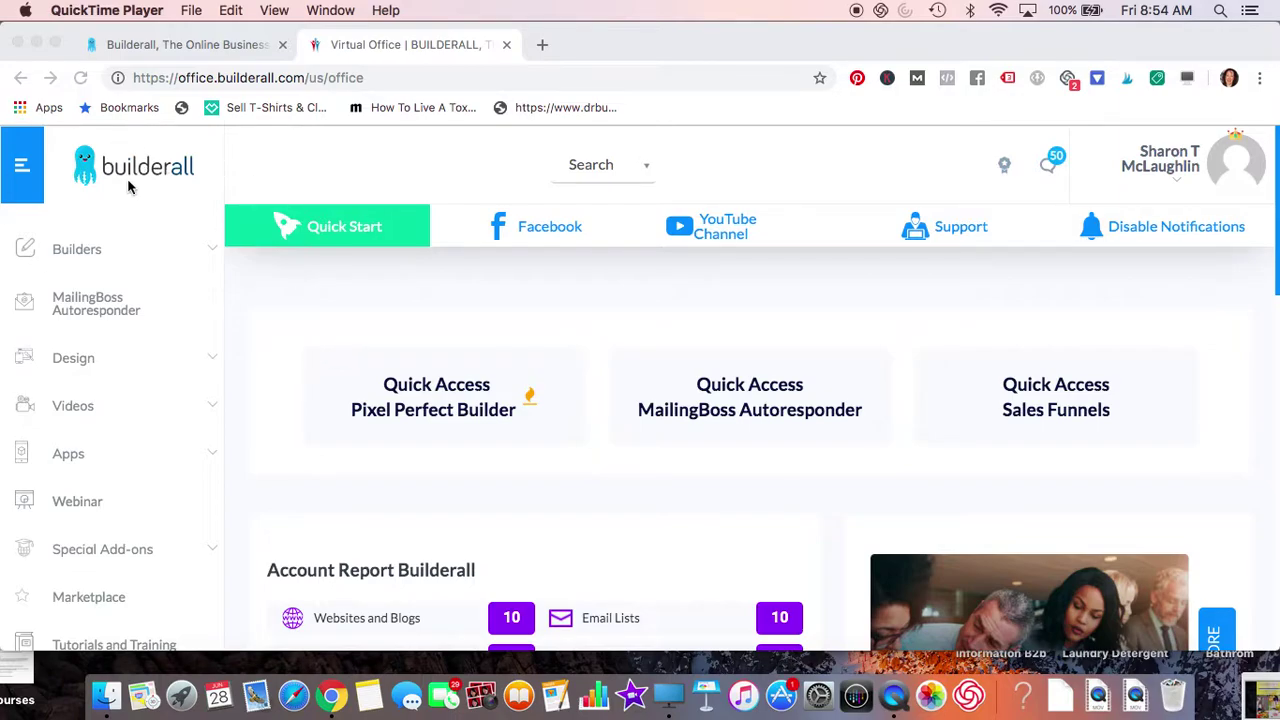
Expand Builders and then Pixel Perfect Builder in the sidebar, and choose New website.
left_click(210, 258)
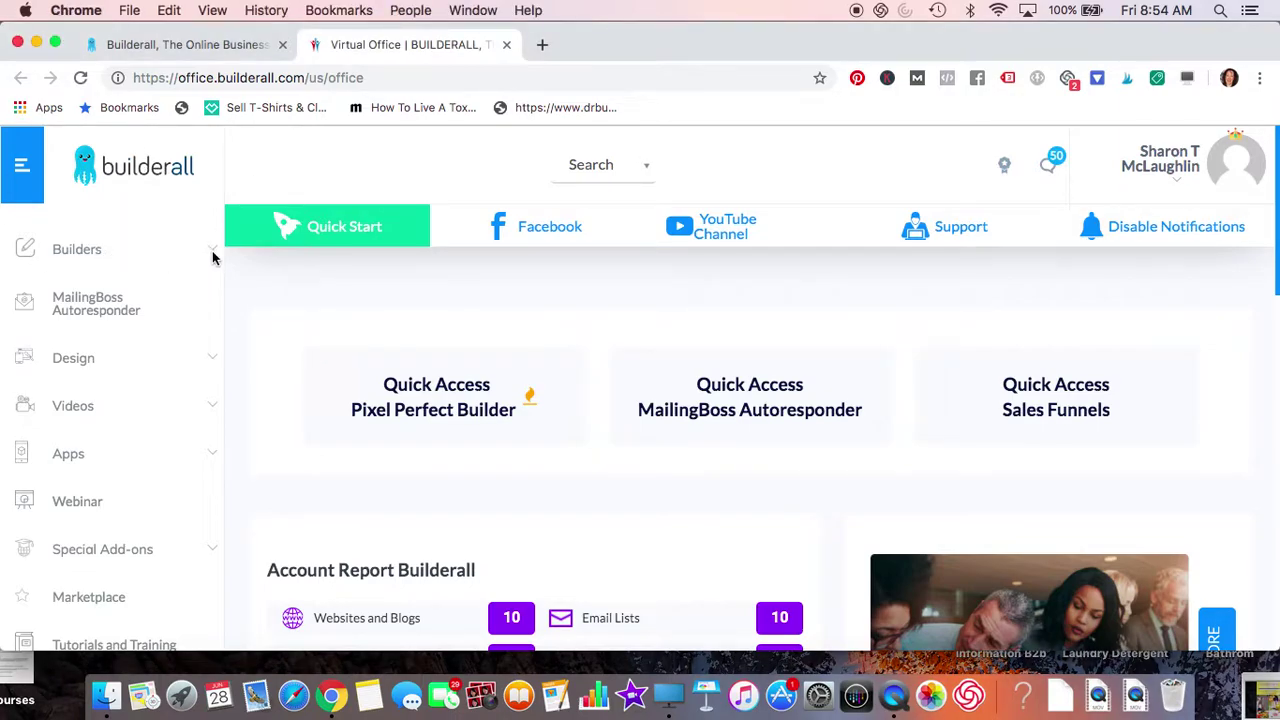
left_click(211, 254)
left_click(84, 307)
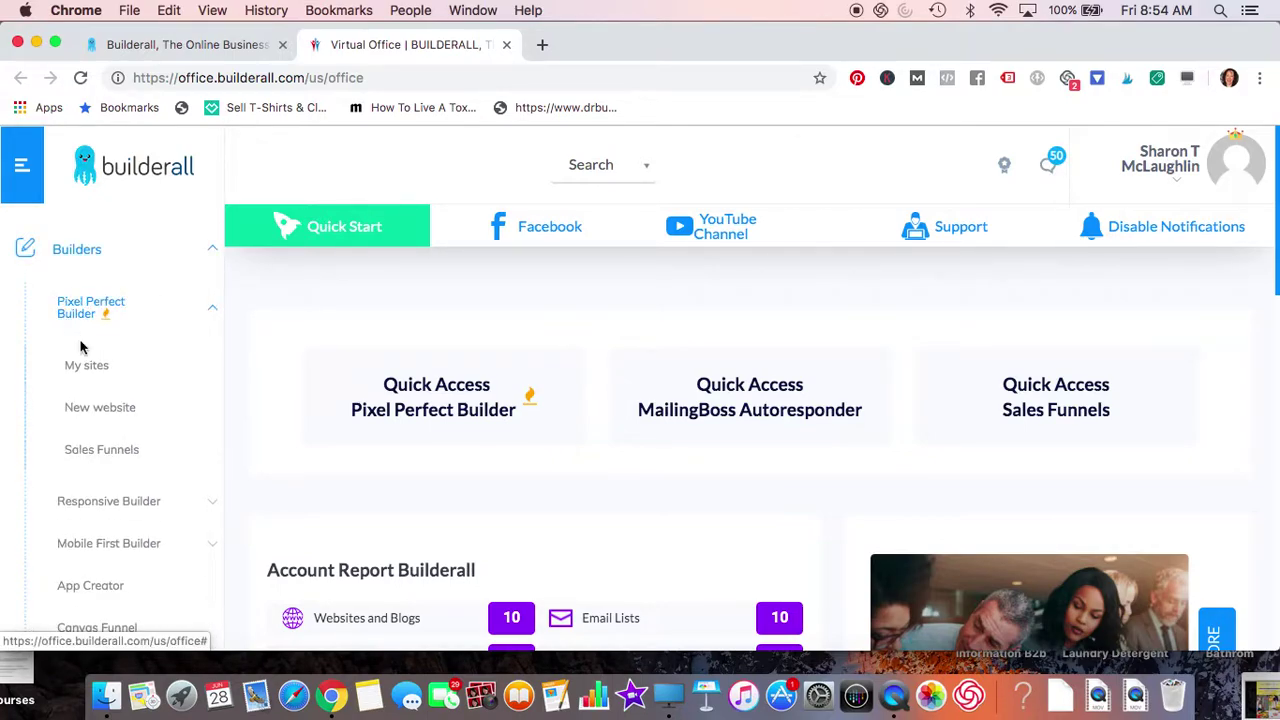
left_click(80, 411)
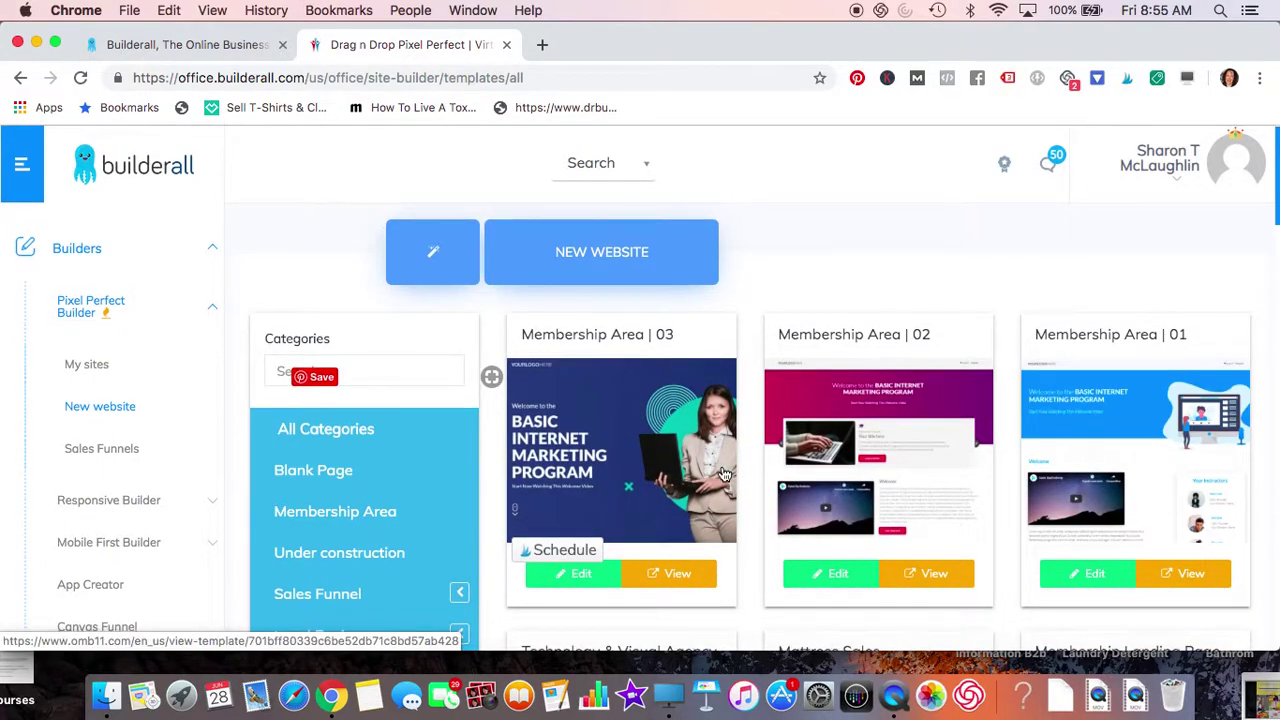
Scroll the template gallery down to the Olimpo Hall of Party Express template.
scroll(690, 393, "down", 10)
scroll(725, 475, "down", 10)
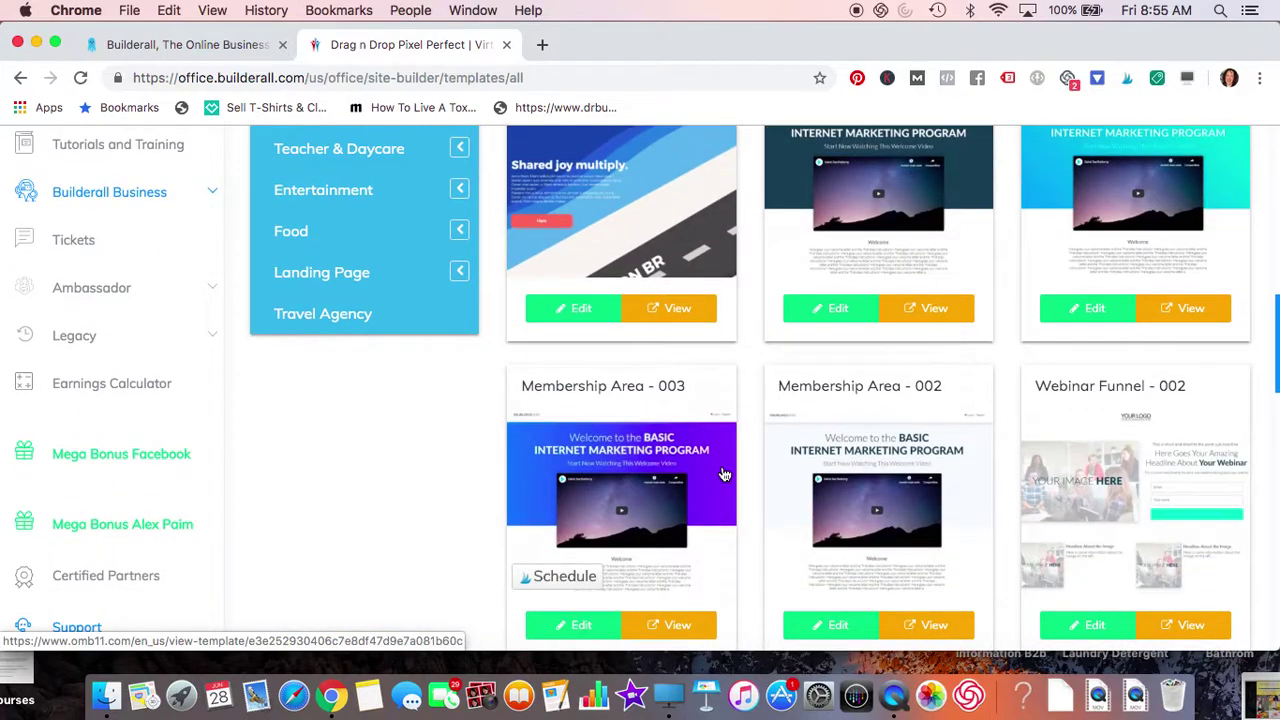
scroll(725, 475, "down", 8)
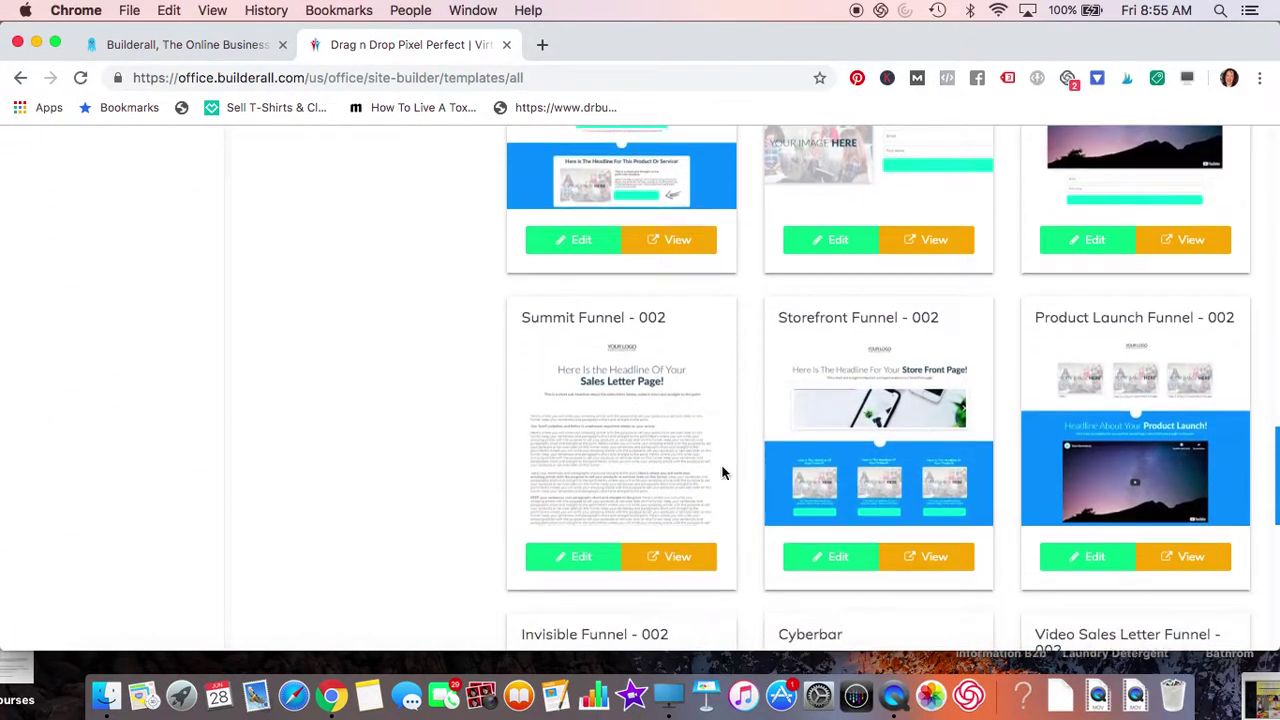
scroll(724, 475, "down", 3)
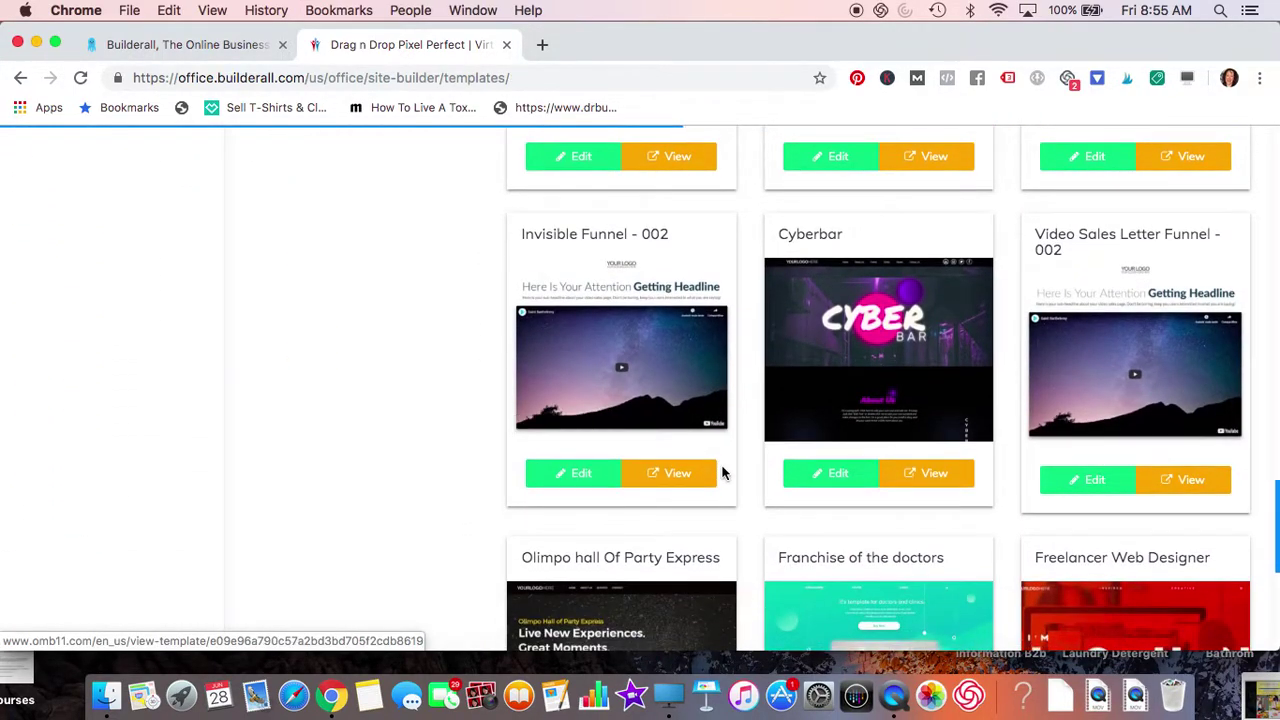
scroll(725, 475, "down", 2)
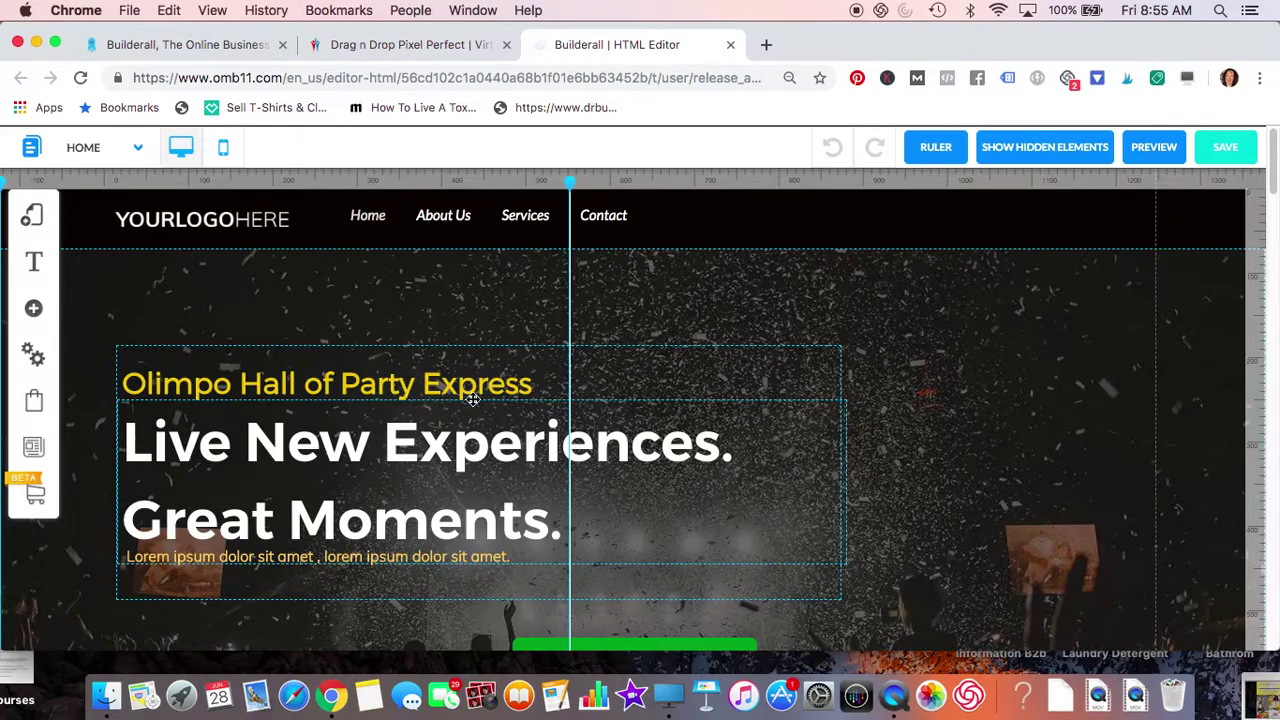
Move the hero subtitle up, the Live New Experiences headline right and down, and the lorem ipsum line lower.
left_click_drag(766, 383, 682, 397)
left_click_drag(461, 405, 594, 327)
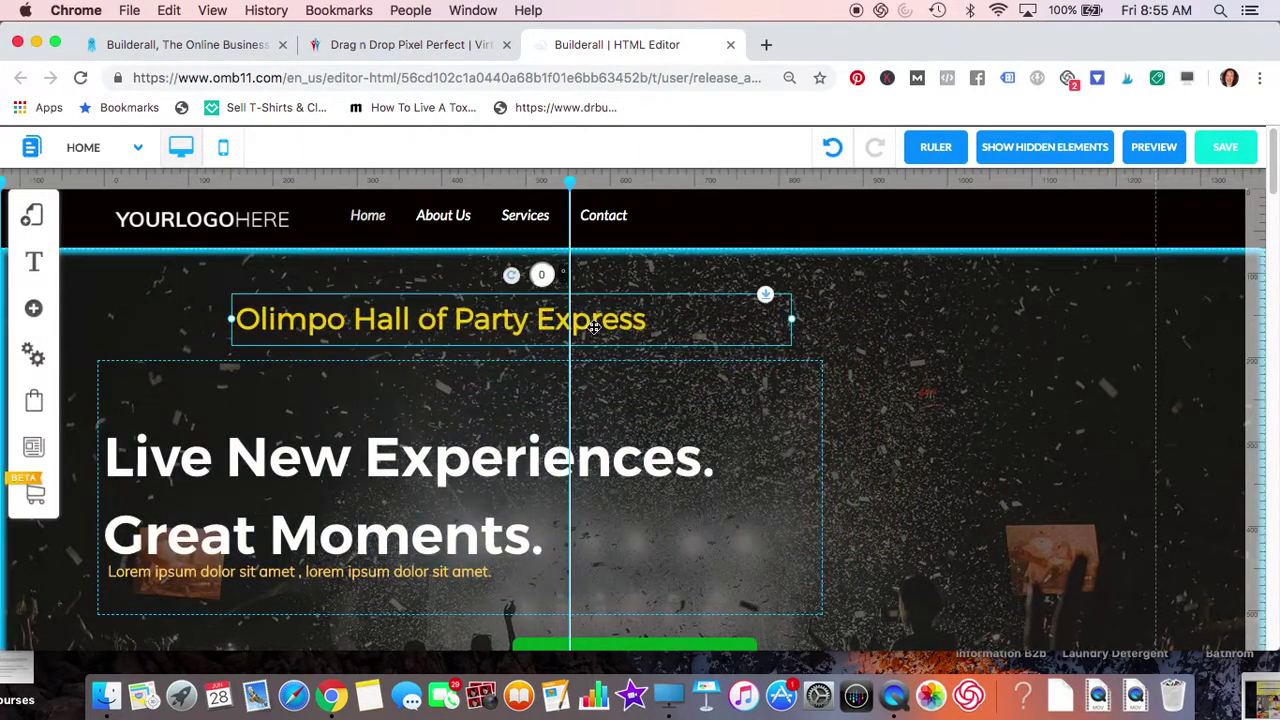
left_click_drag(531, 453, 869, 478)
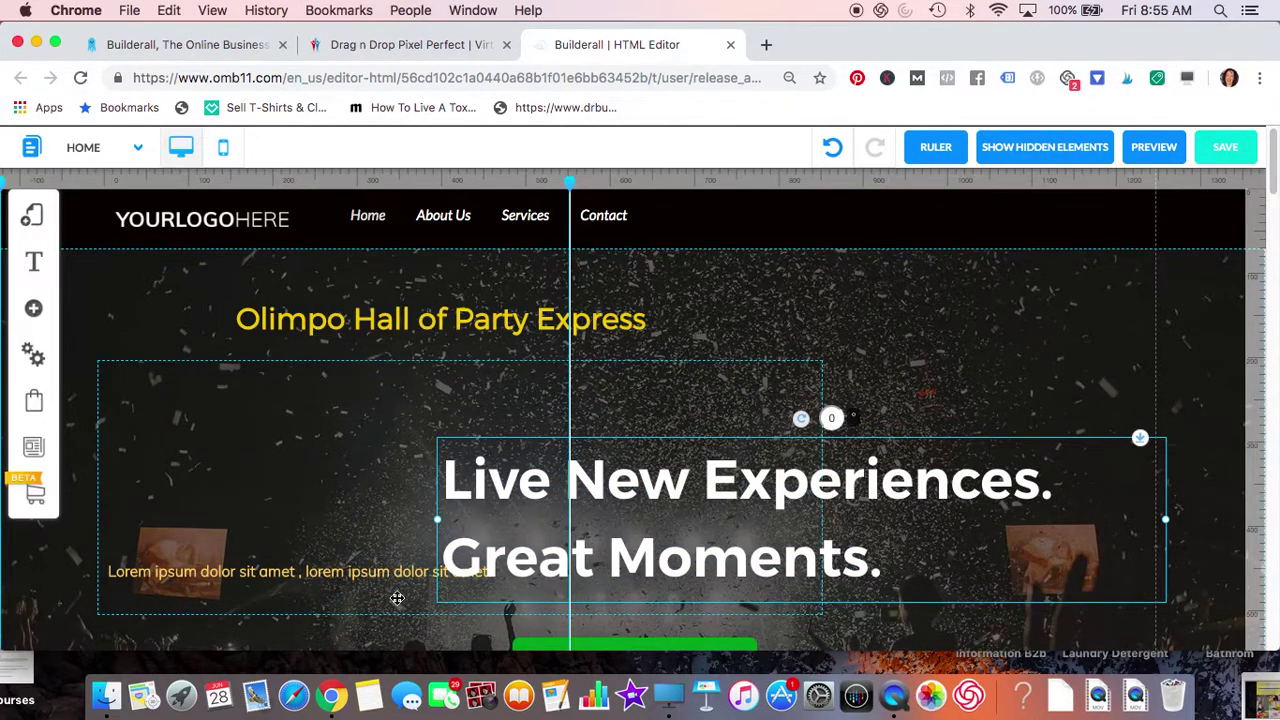
left_click_drag(412, 569, 466, 636)
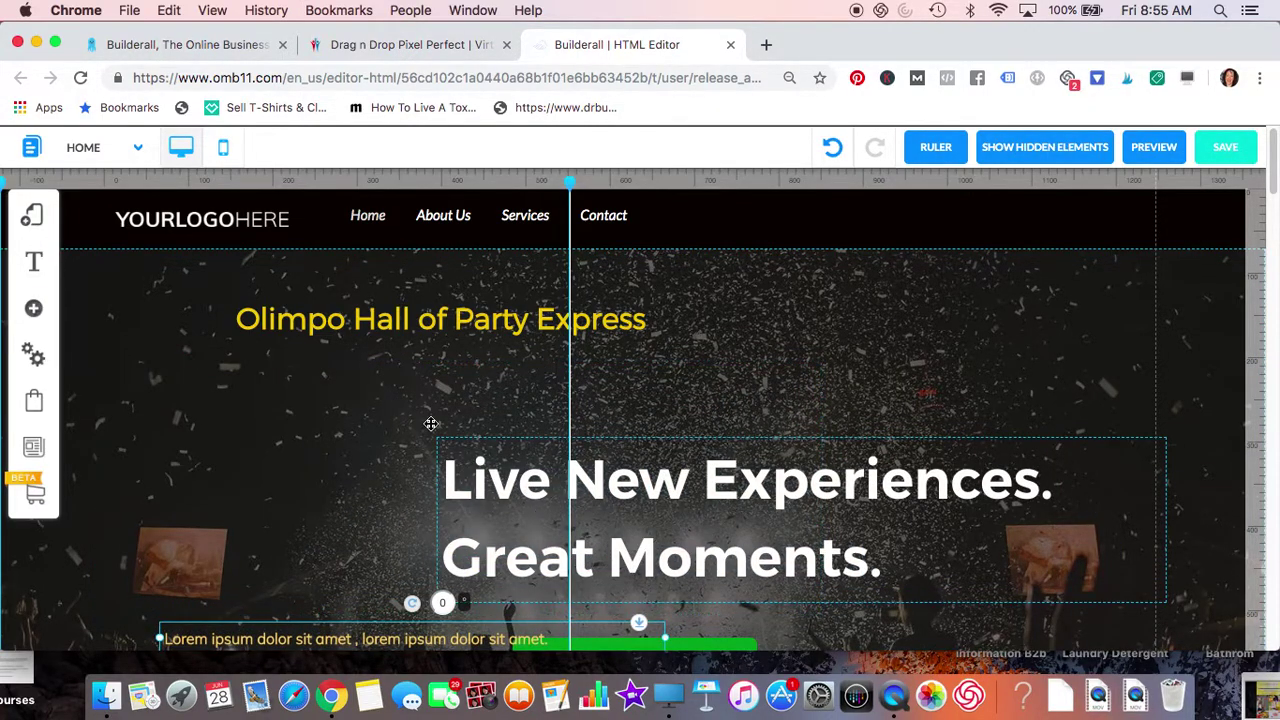
left_click(34, 311)
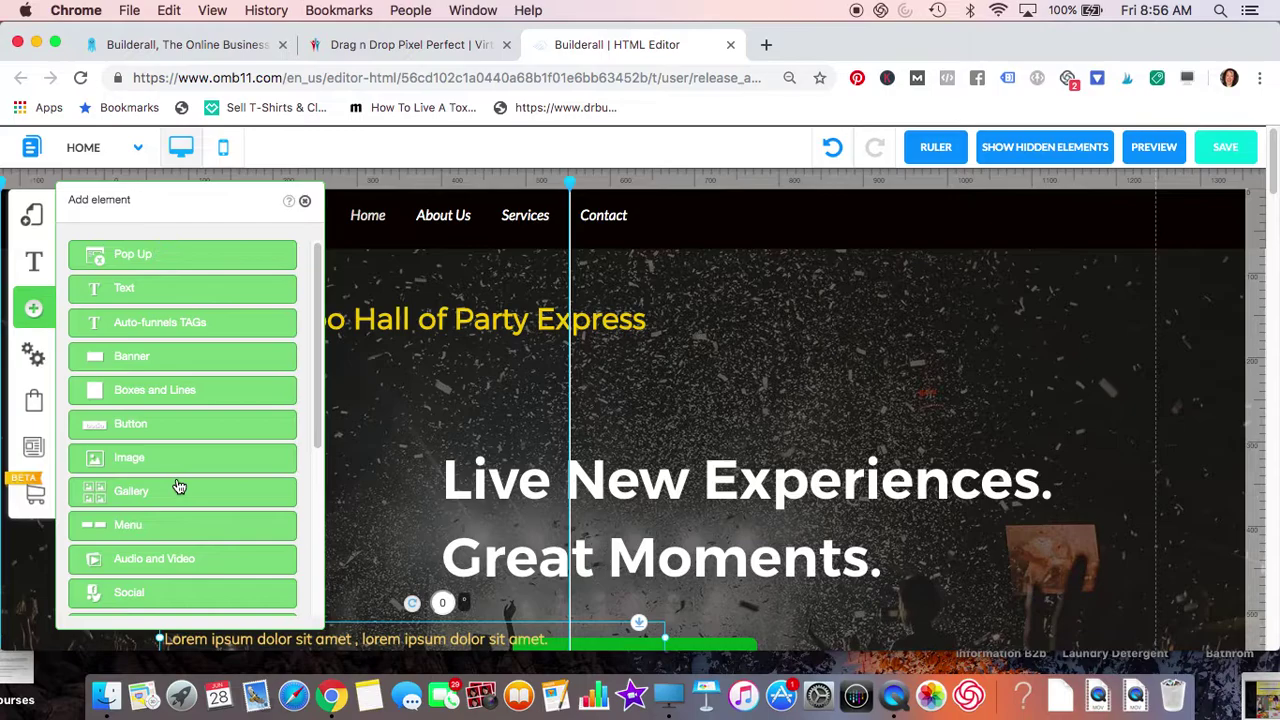
scroll(178, 487, "down", 5)
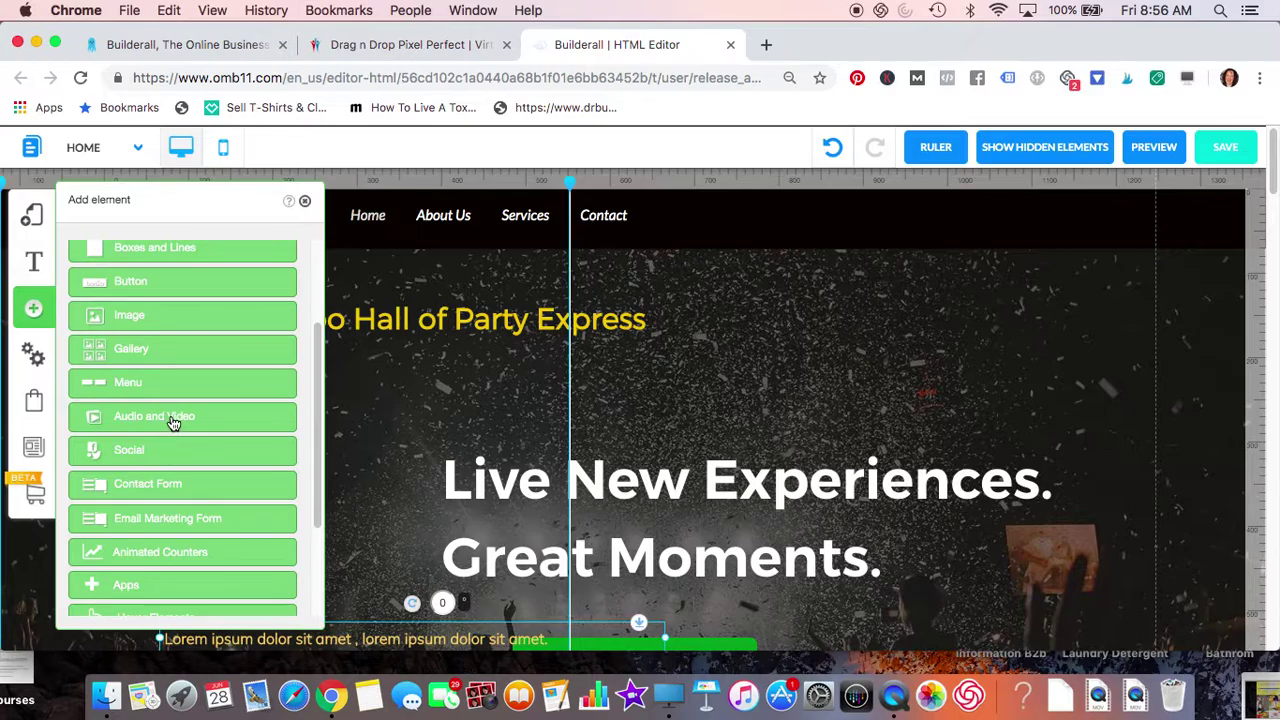
scroll(172, 530, "down", 2)
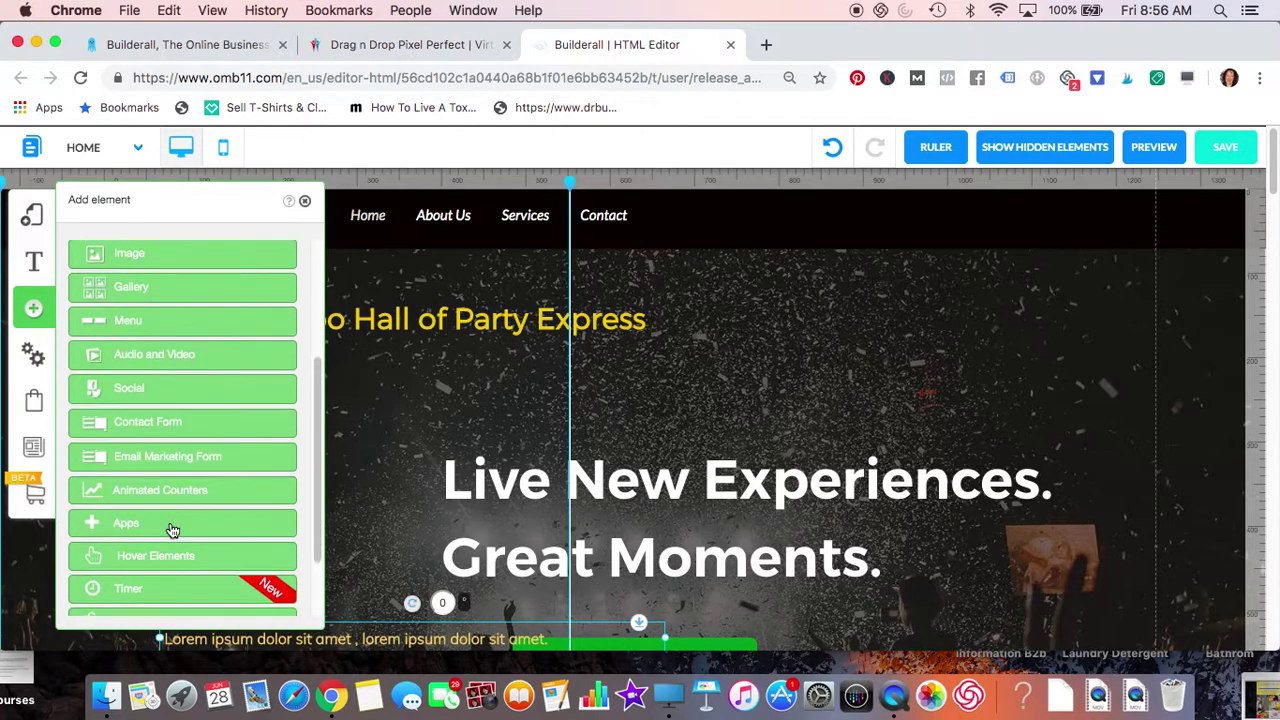
scroll(172, 530, "down", 3)
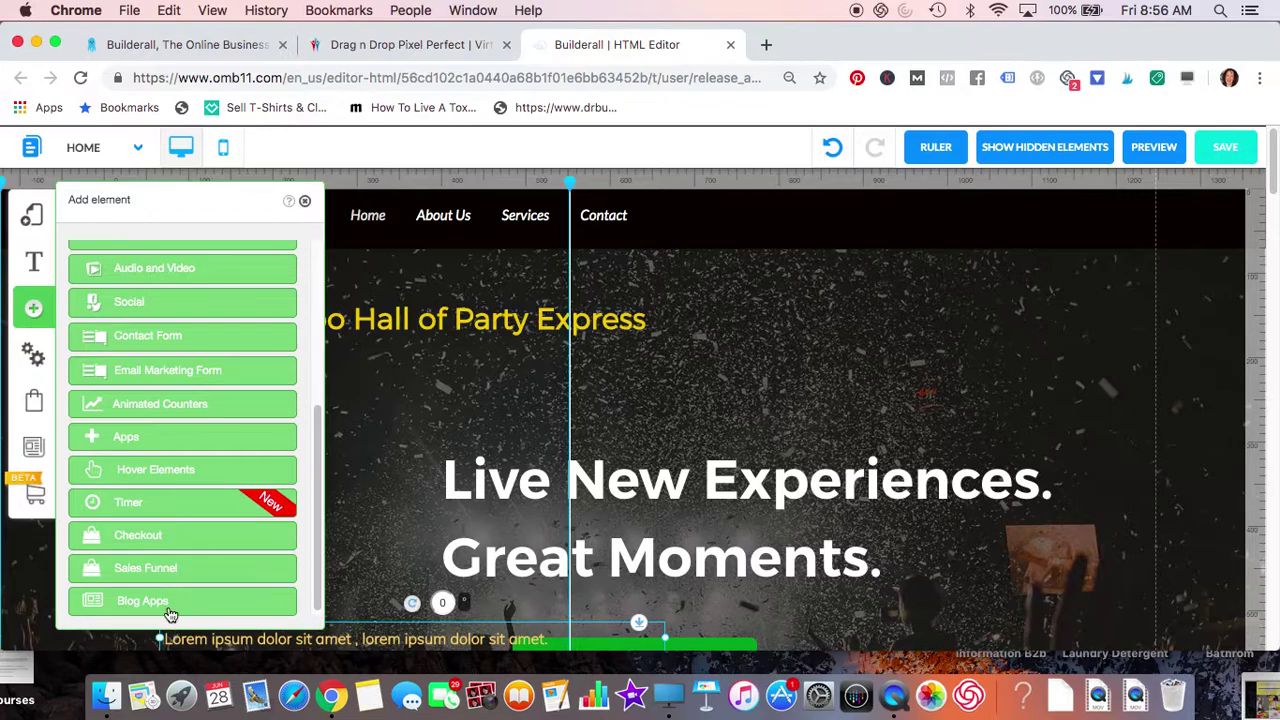
Browse the Apps elements down to Builderall Marketplace, then close the Add element panel.
left_click(123, 437)
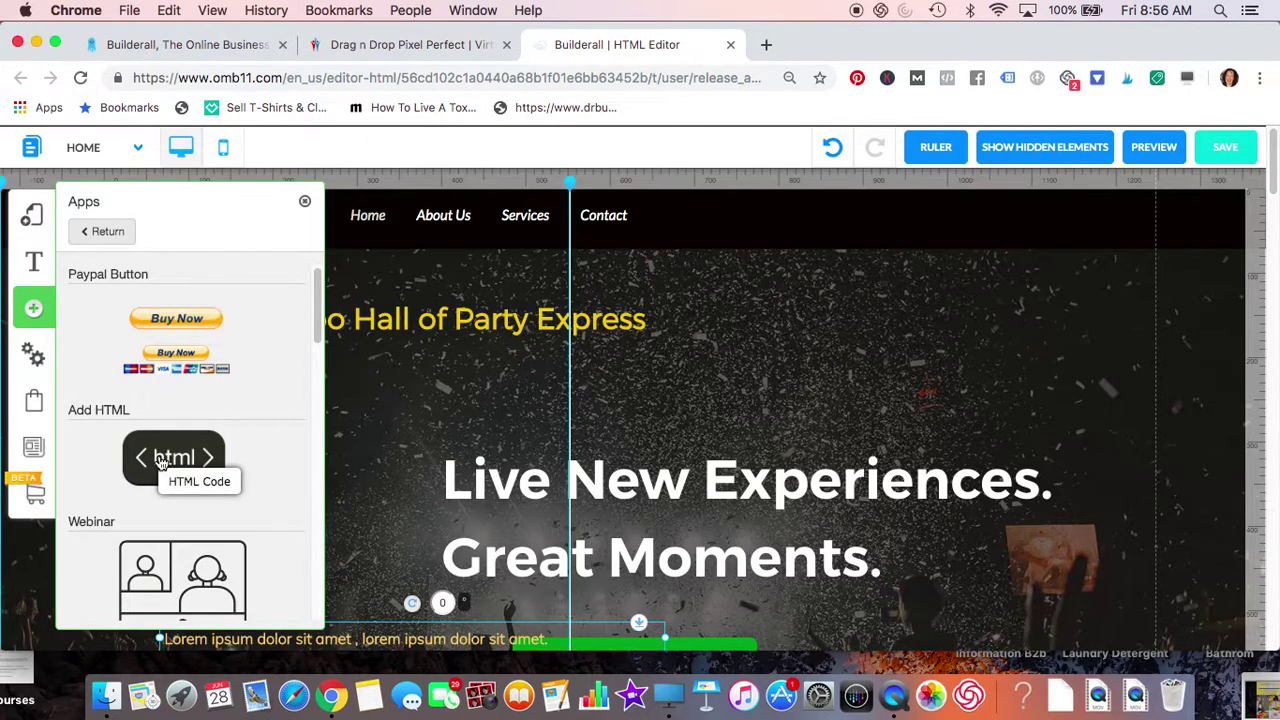
scroll(160, 462, "down", 3)
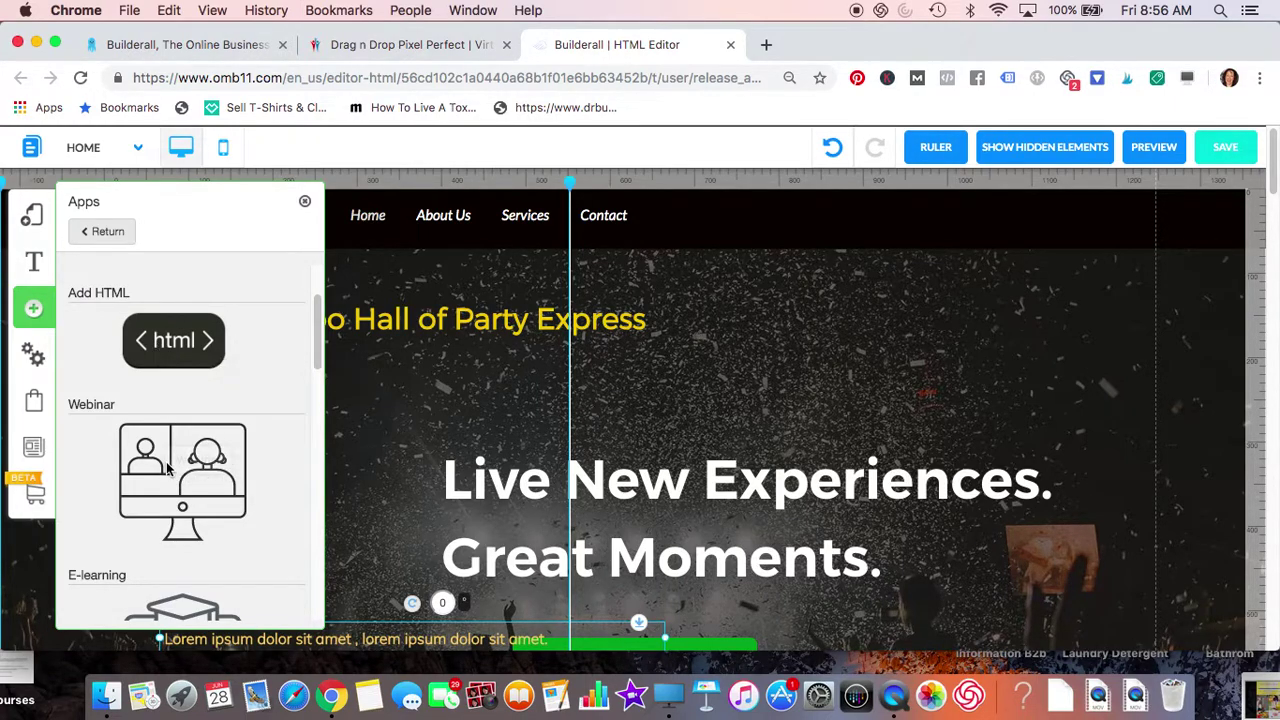
scroll(168, 470, "down", 1)
scroll(168, 470, "down", 1)
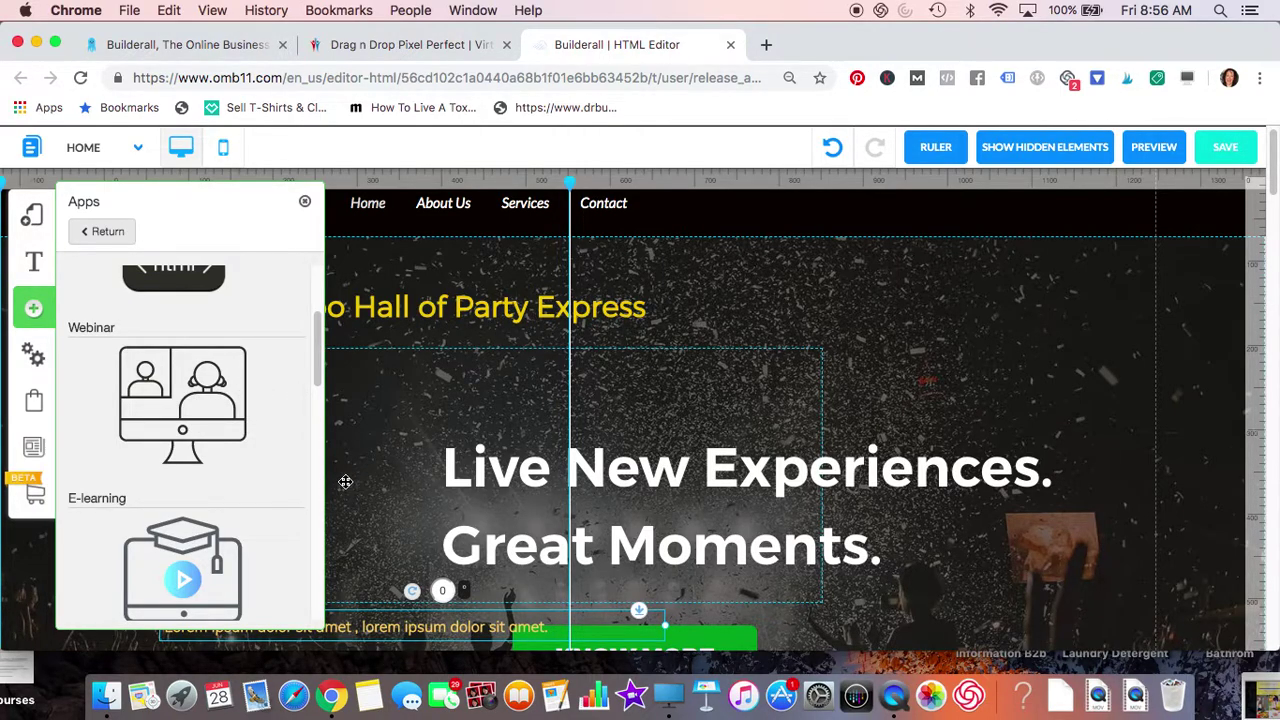
scroll(113, 517, "down", 4)
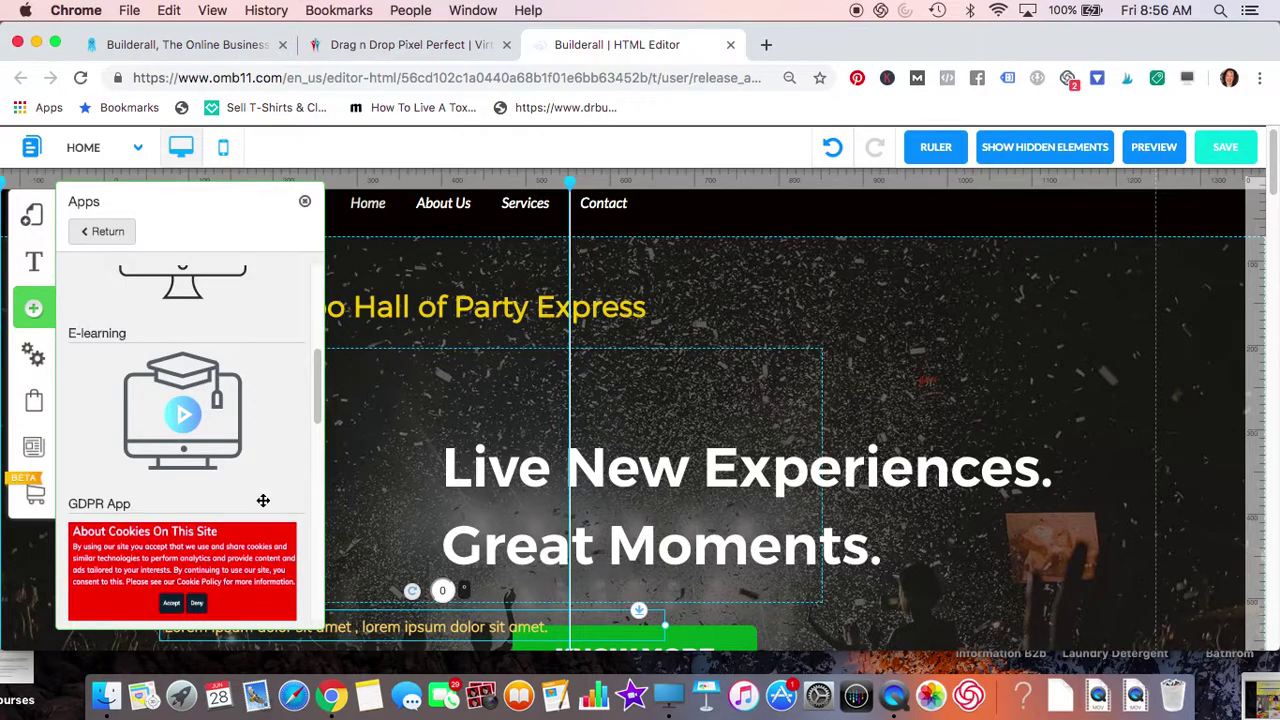
scroll(200, 525, "down", 3)
scroll(200, 525, "down", 3)
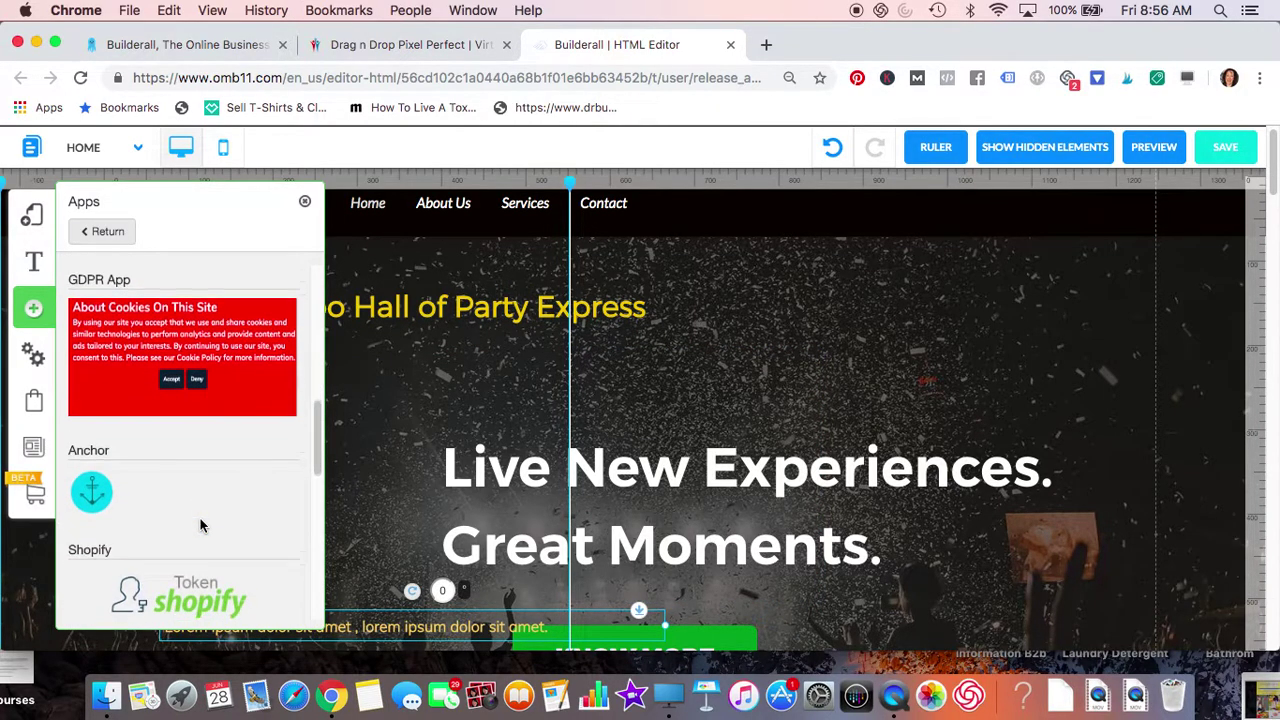
scroll(147, 438, "down", 8)
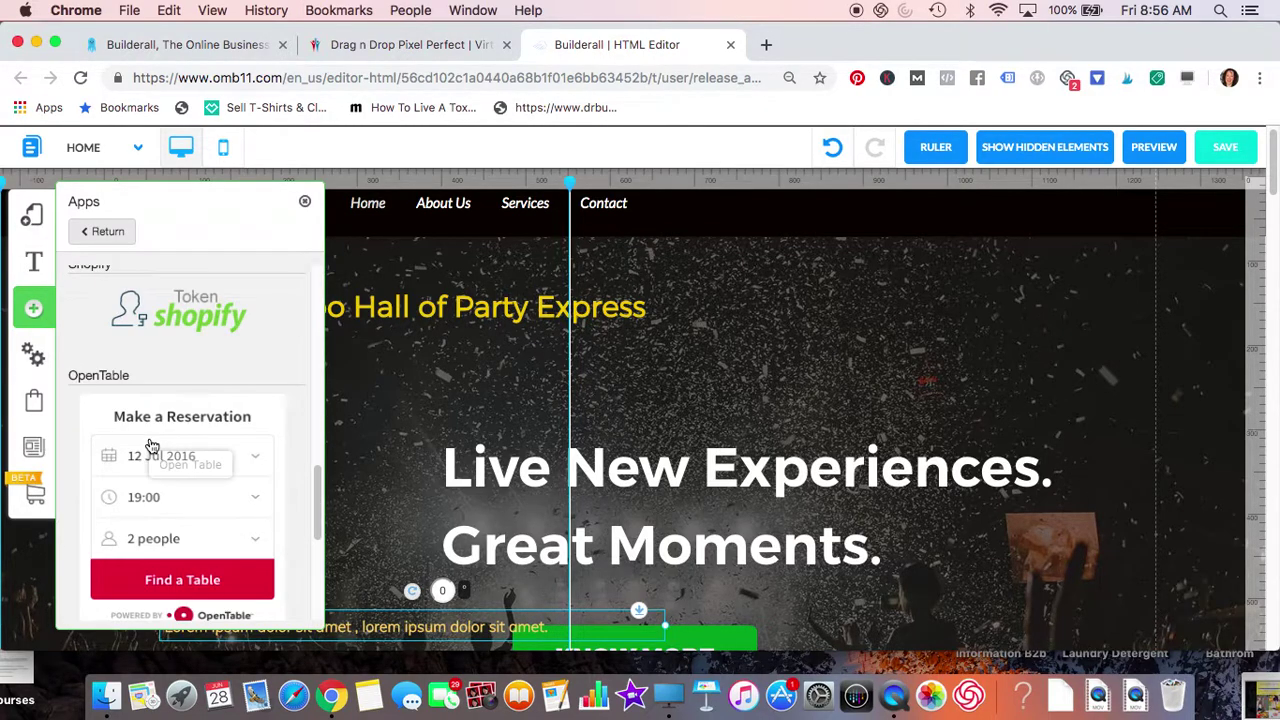
scroll(130, 450, "down", 5)
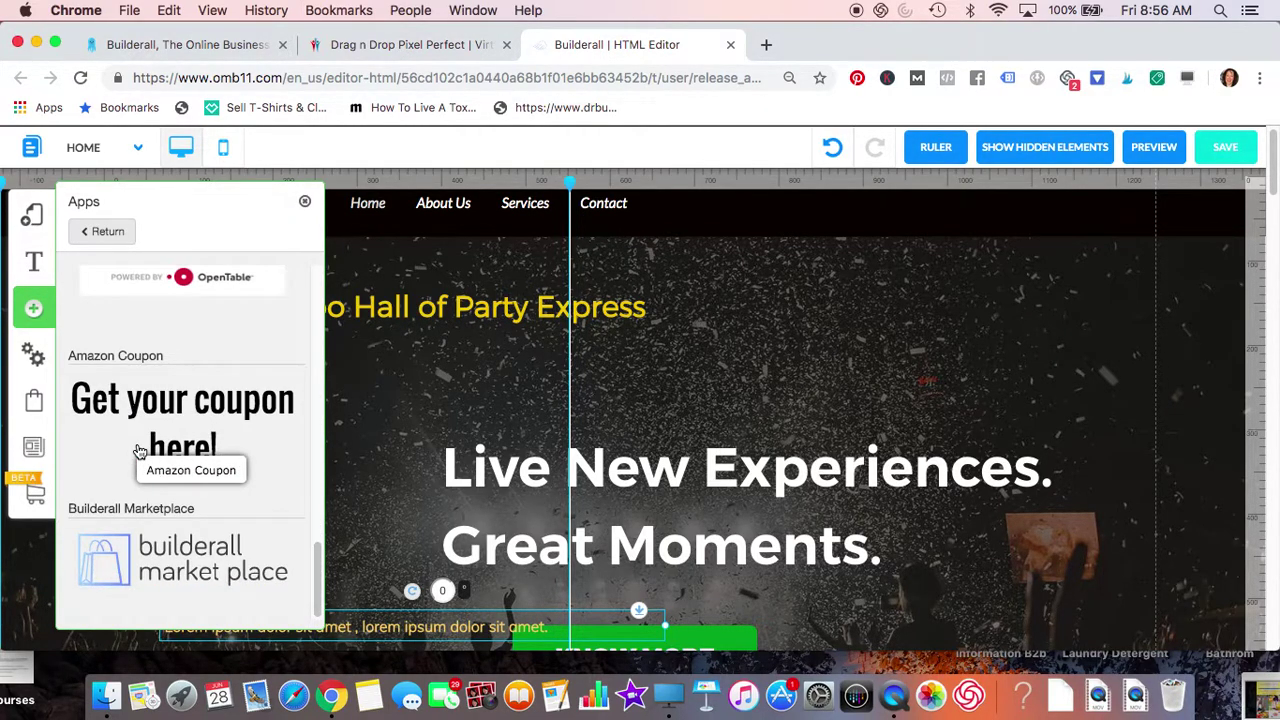
scroll(137, 451, "down", 1)
scroll(138, 451, "up", 6)
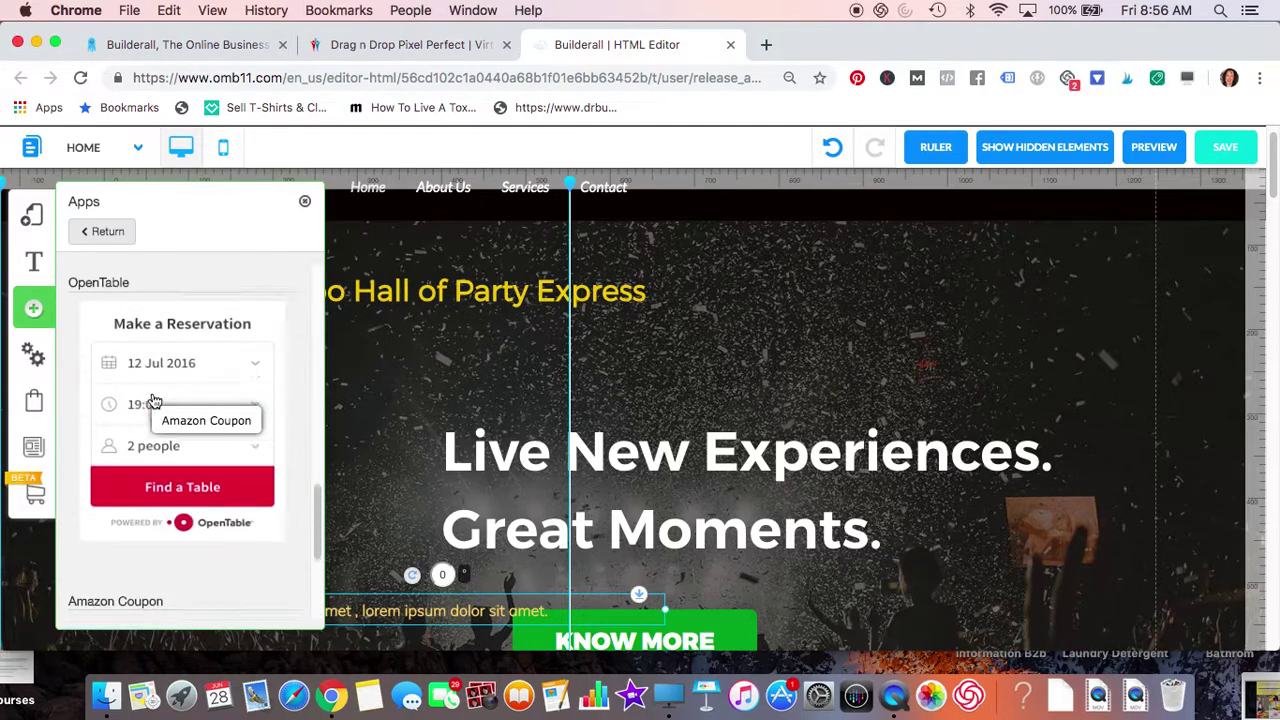
scroll(152, 400, "up", 1)
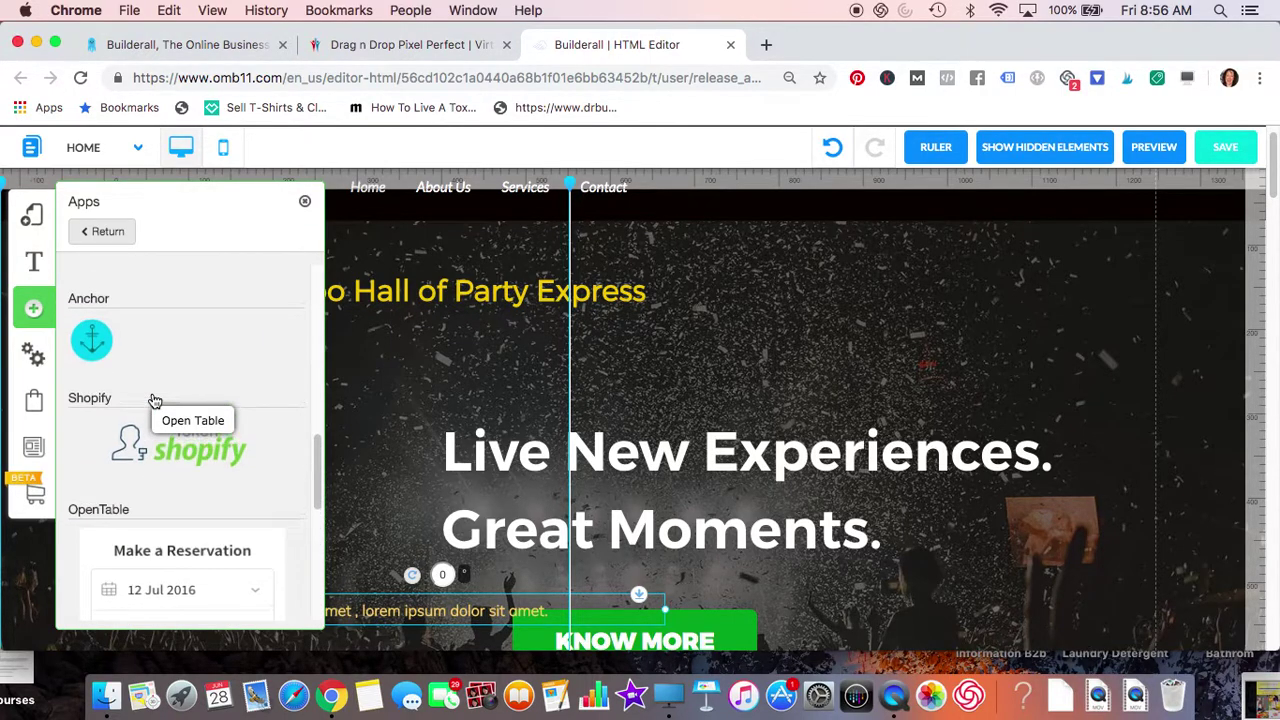
left_click(304, 201)
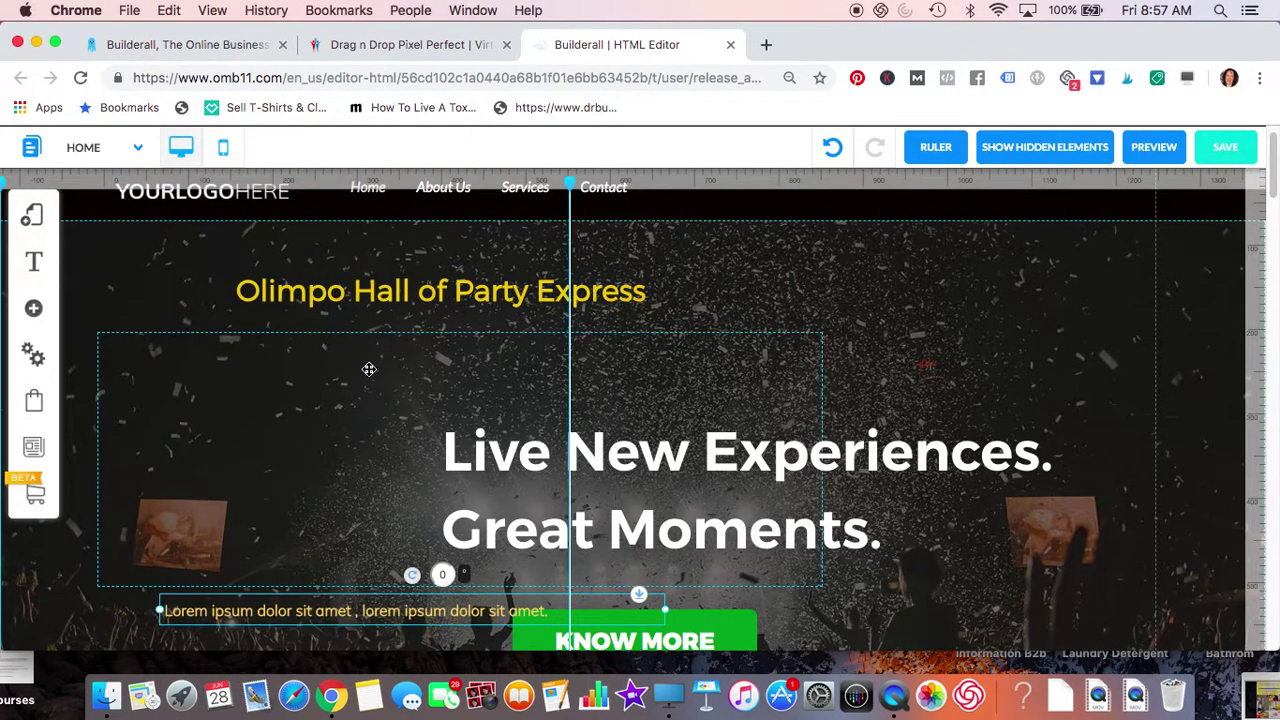
View the hero banner's appearance options, then move the All in One Place paragraph left and the champagne image right.
scroll(369, 369, "down", 3)
scroll(371, 374, "up", 3)
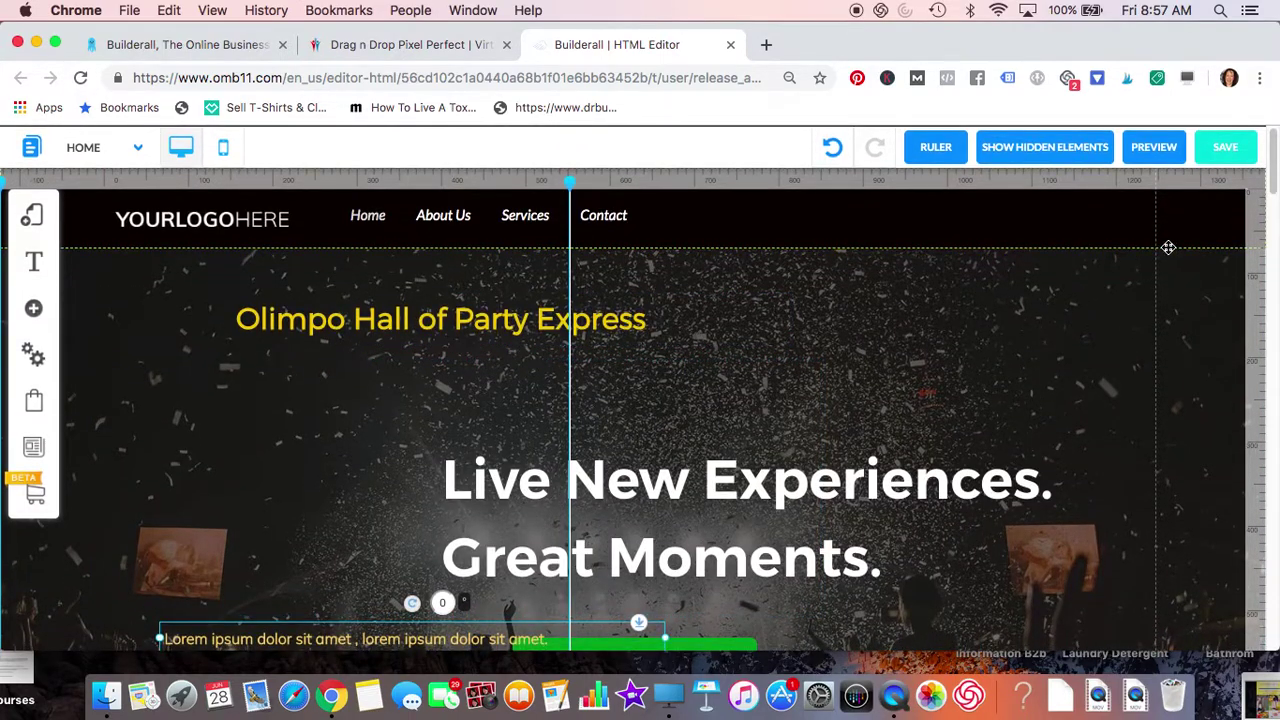
left_click(1124, 280)
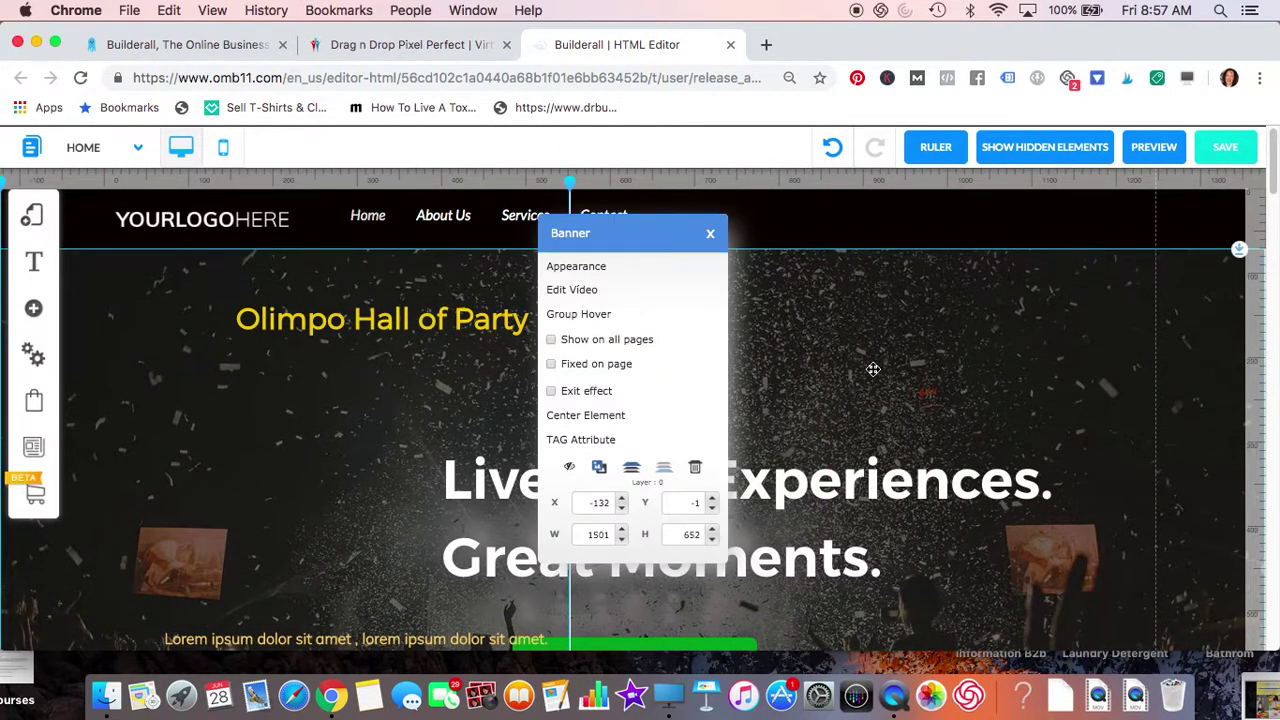
left_click(586, 274)
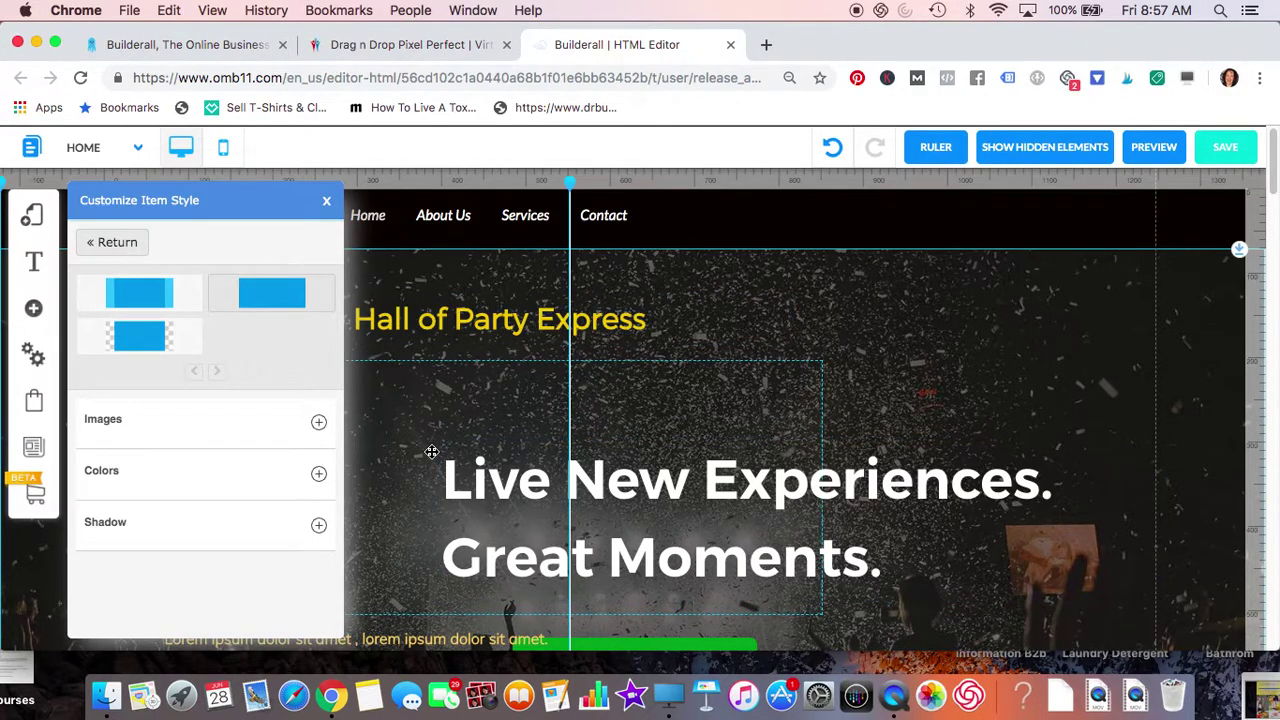
scroll(431, 452, "down", 10)
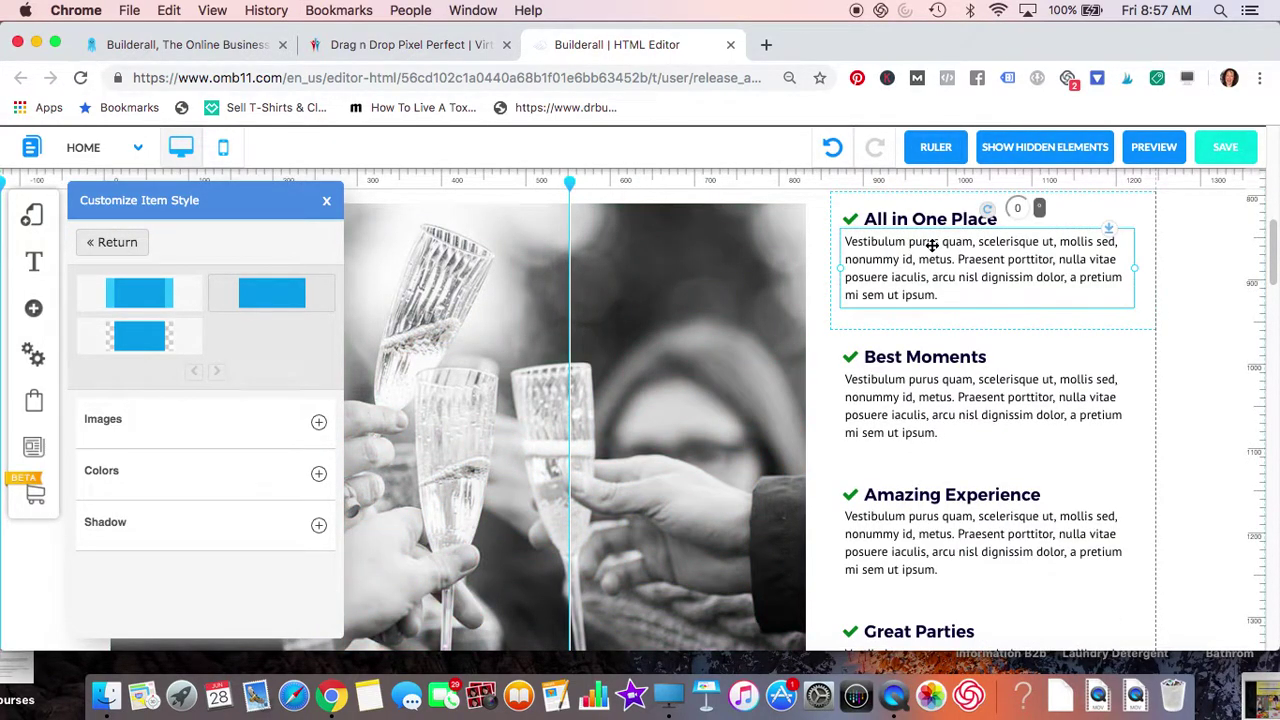
left_click_drag(923, 246, 382, 307)
left_click_drag(640, 423, 937, 463)
Delete the dark Our Main Services banner section via its settings.
scroll(791, 432, "down", 10)
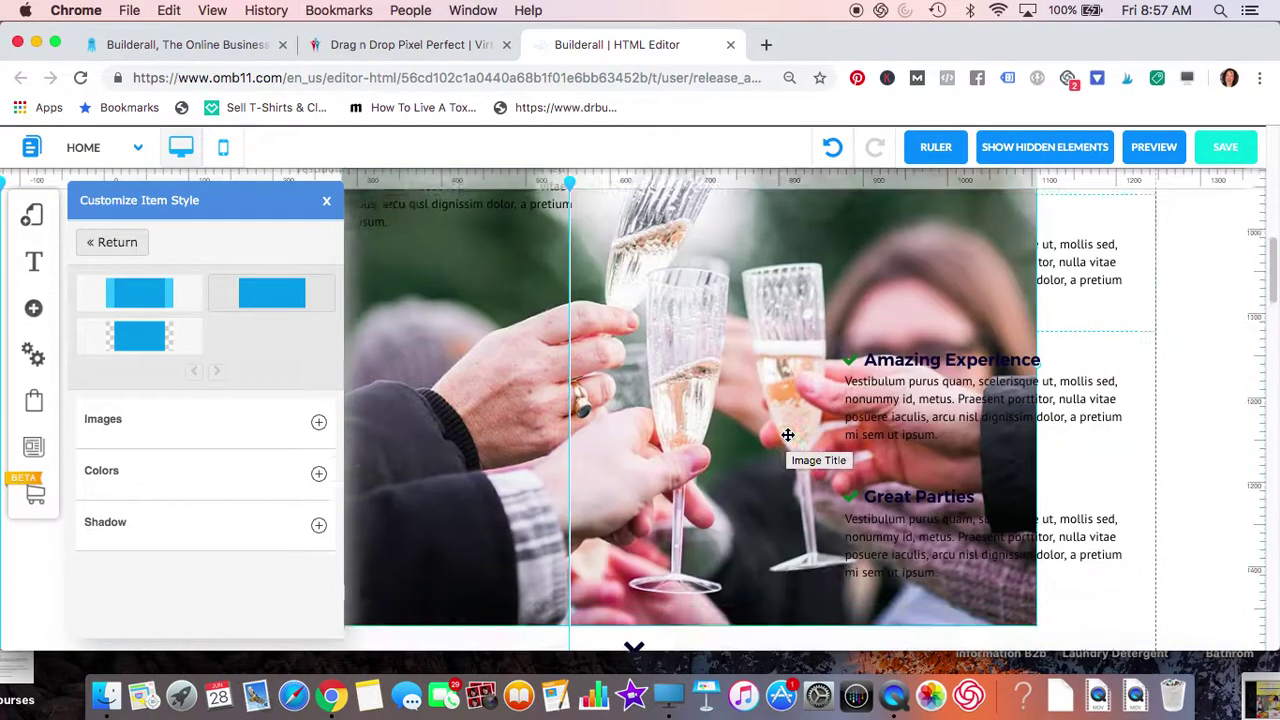
scroll(788, 435, "down", 8)
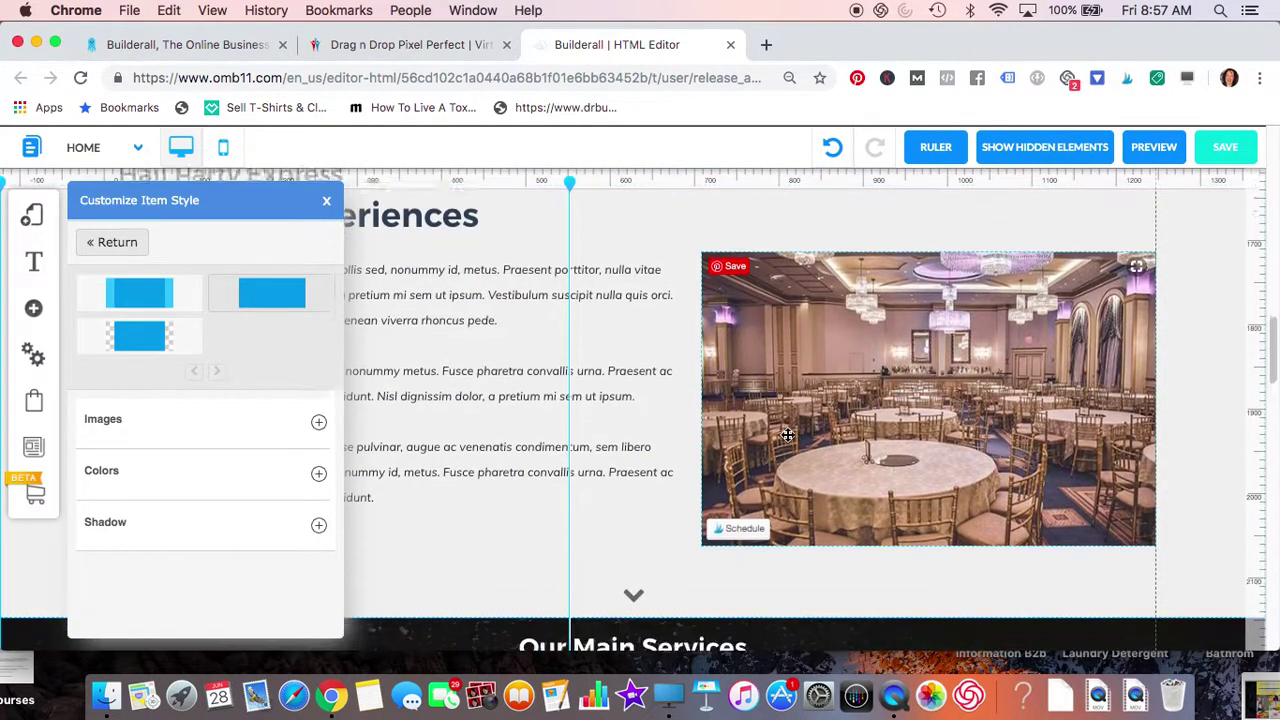
scroll(788, 435, "down", 1)
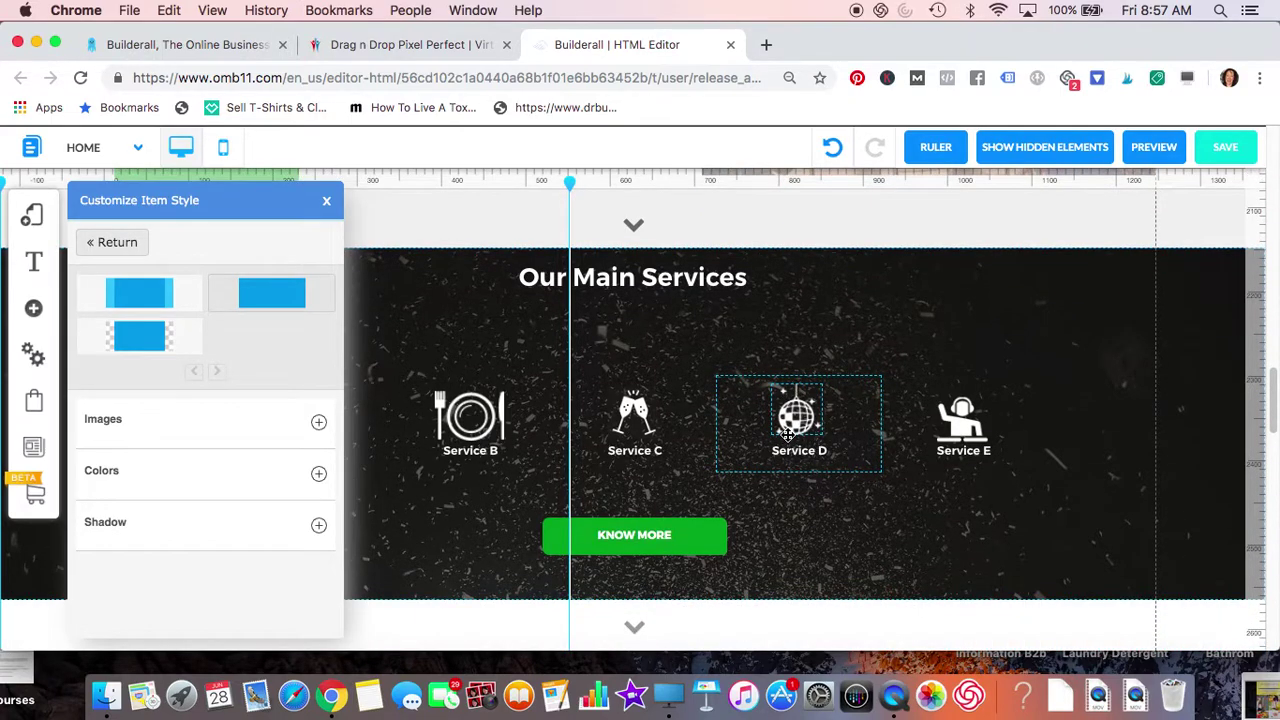
left_click(1041, 295)
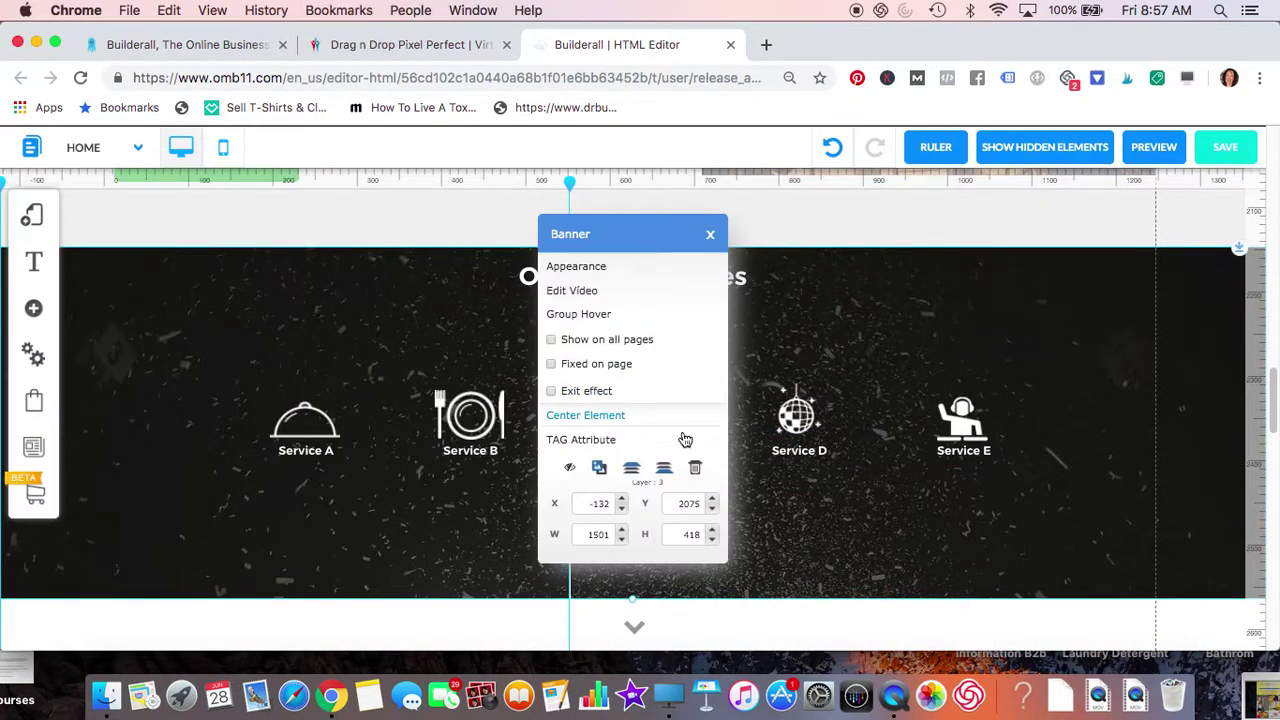
left_click(695, 470)
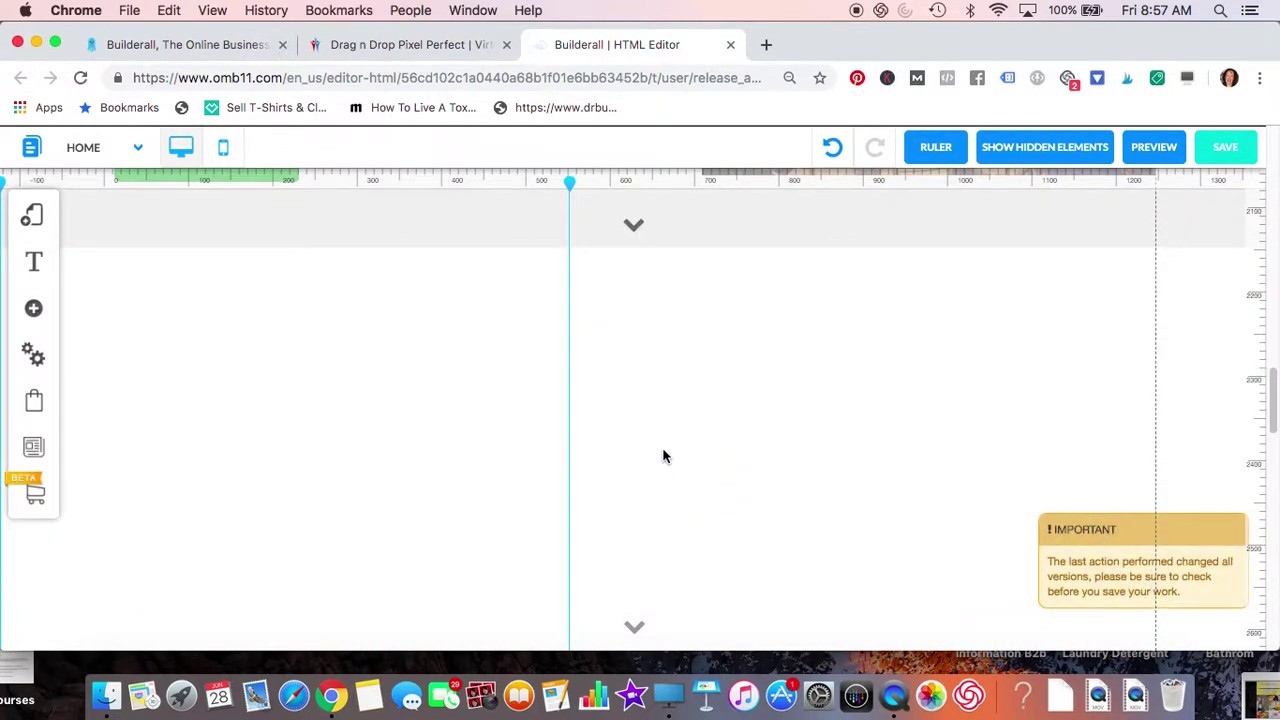
Move the We Are Awesome section up and shrink the empty section above Our Clients Say.
scroll(653, 463, "down", 4)
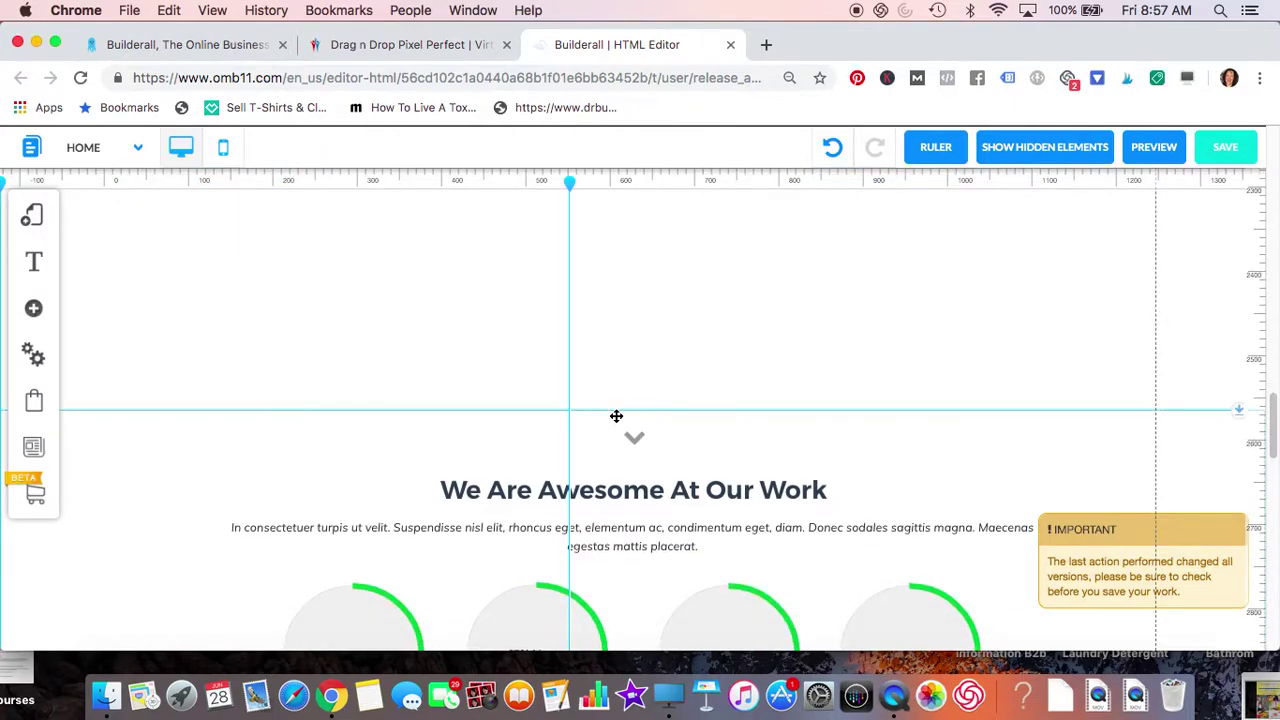
scroll(617, 374, "down", 5)
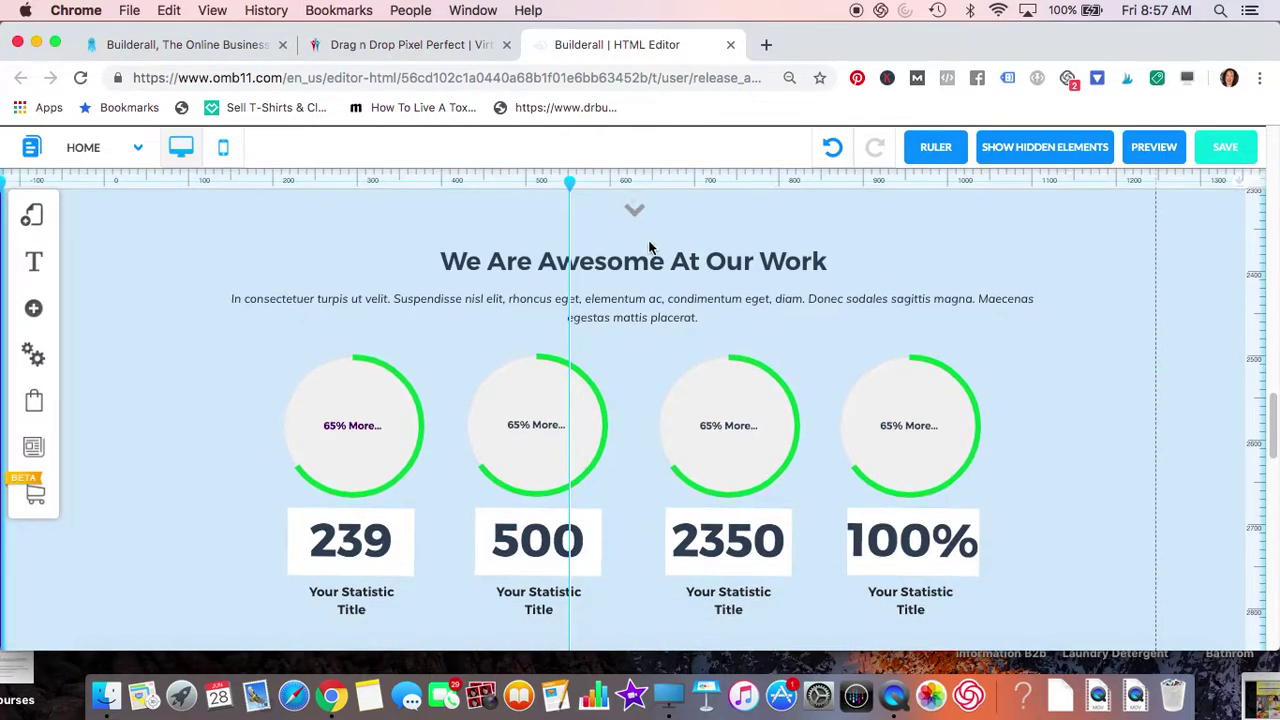
scroll(708, 365, "up", 5)
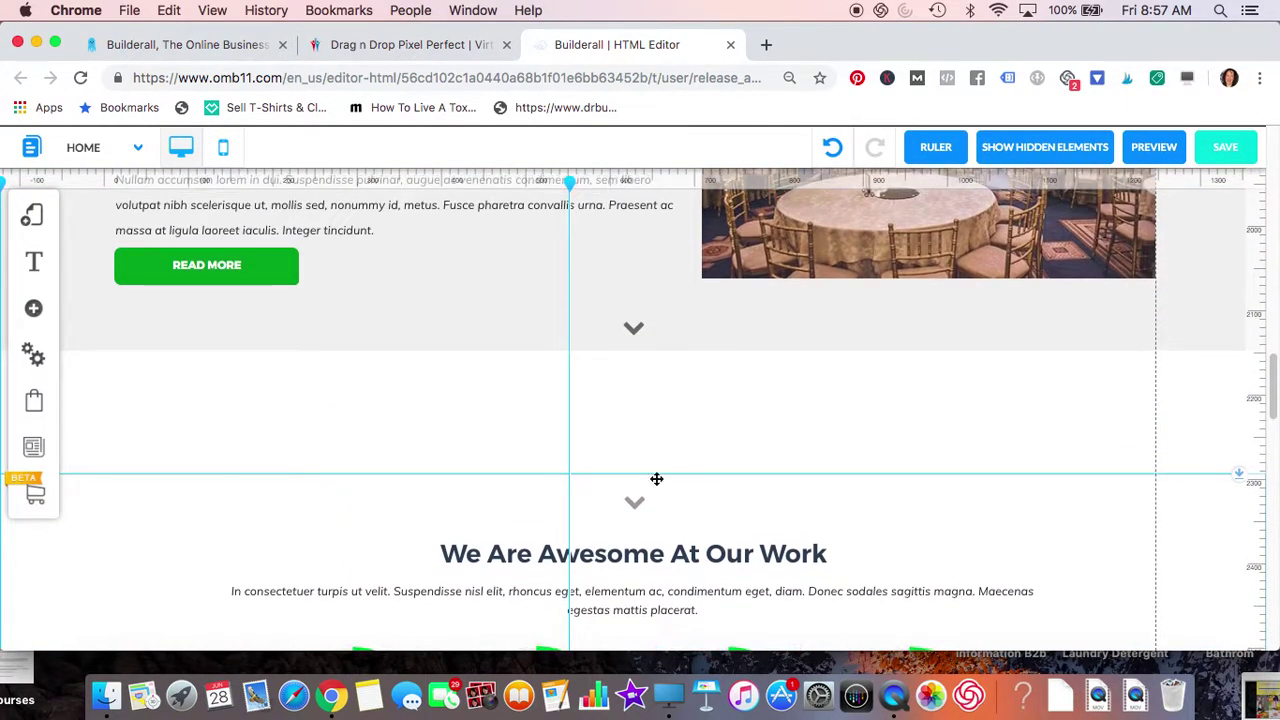
left_click_drag(666, 480, 669, 366)
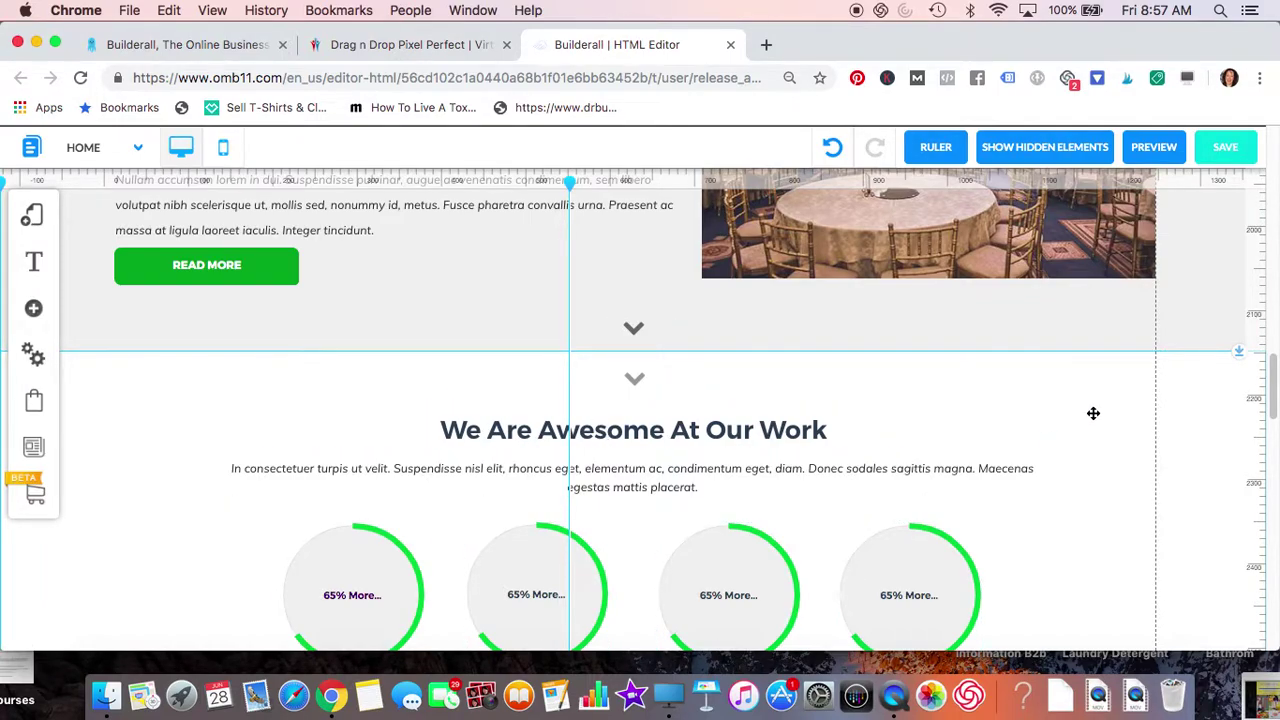
scroll(1093, 413, "down", 10)
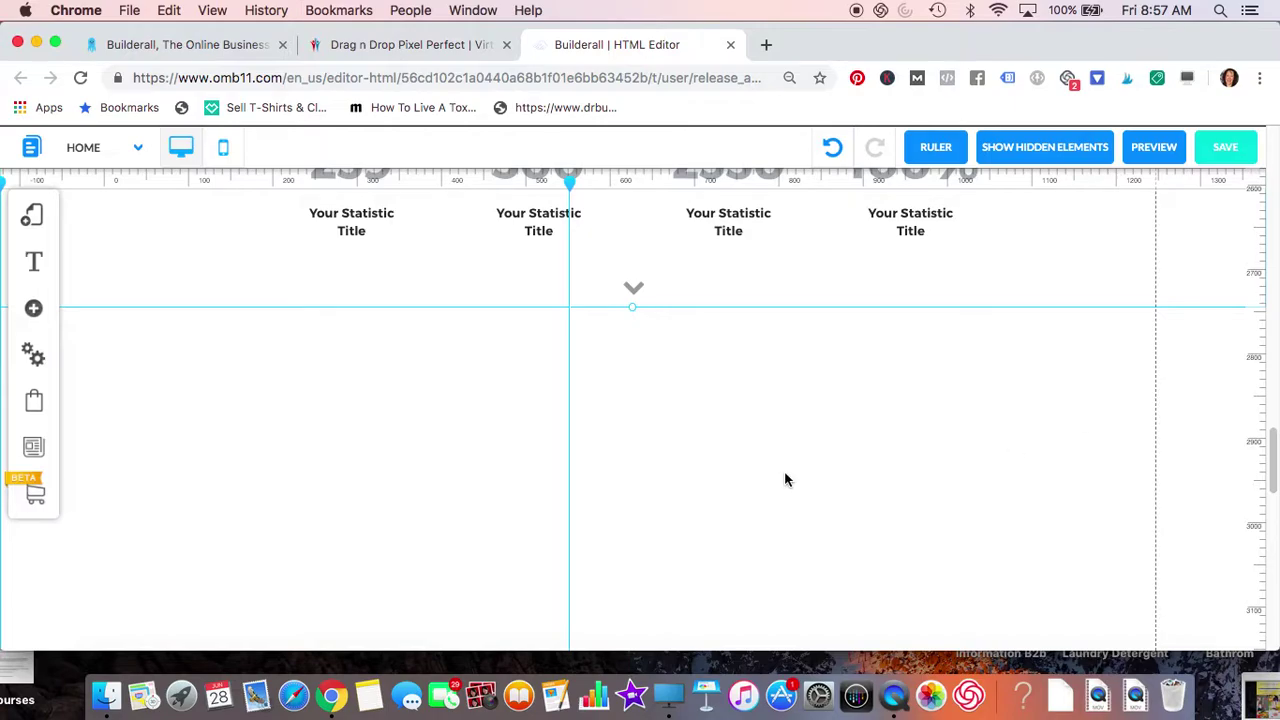
scroll(785, 480, "down", 3)
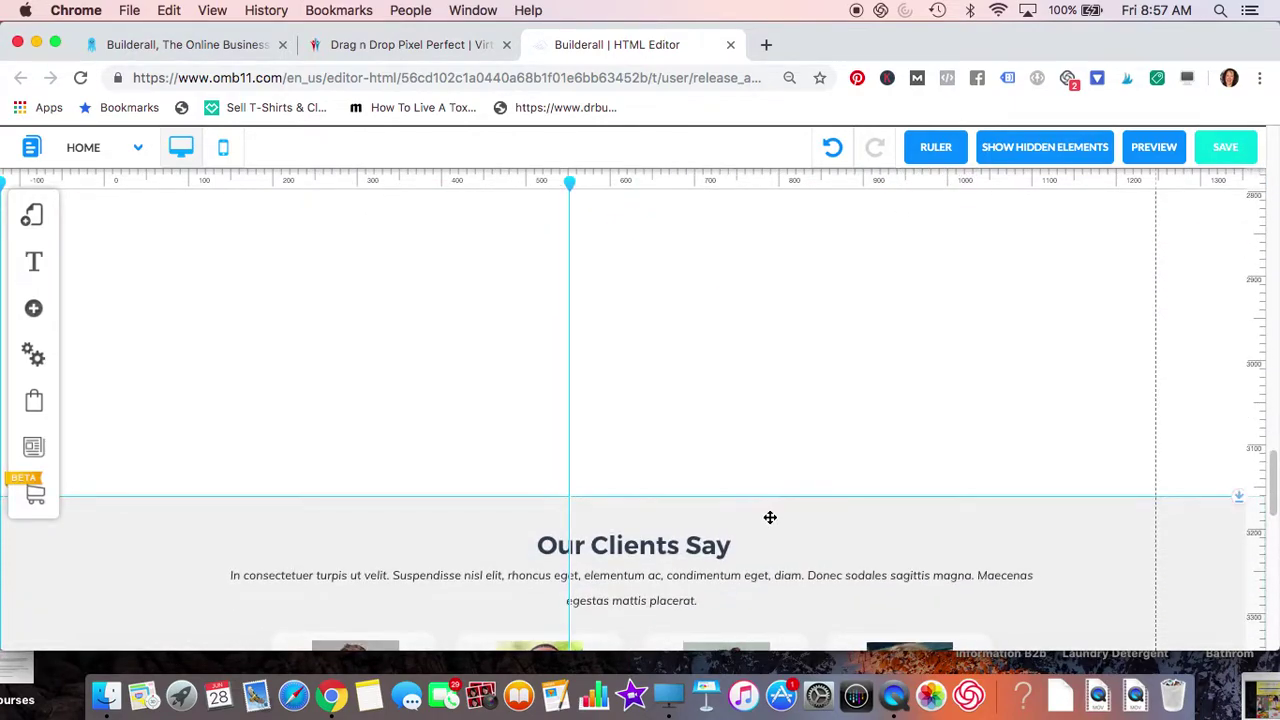
left_click_drag(769, 517, 761, 262)
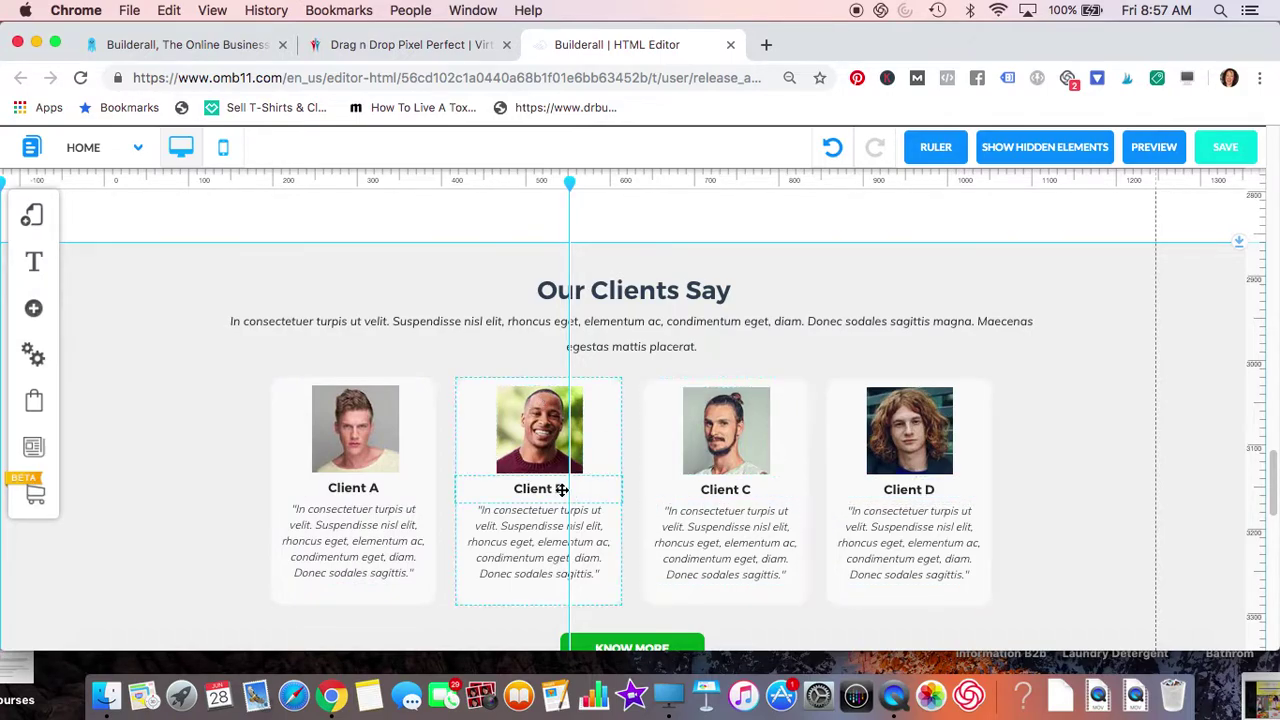
Move the Hall of Party Express section up directly under KNOW MORE.
scroll(562, 489, "down", 2)
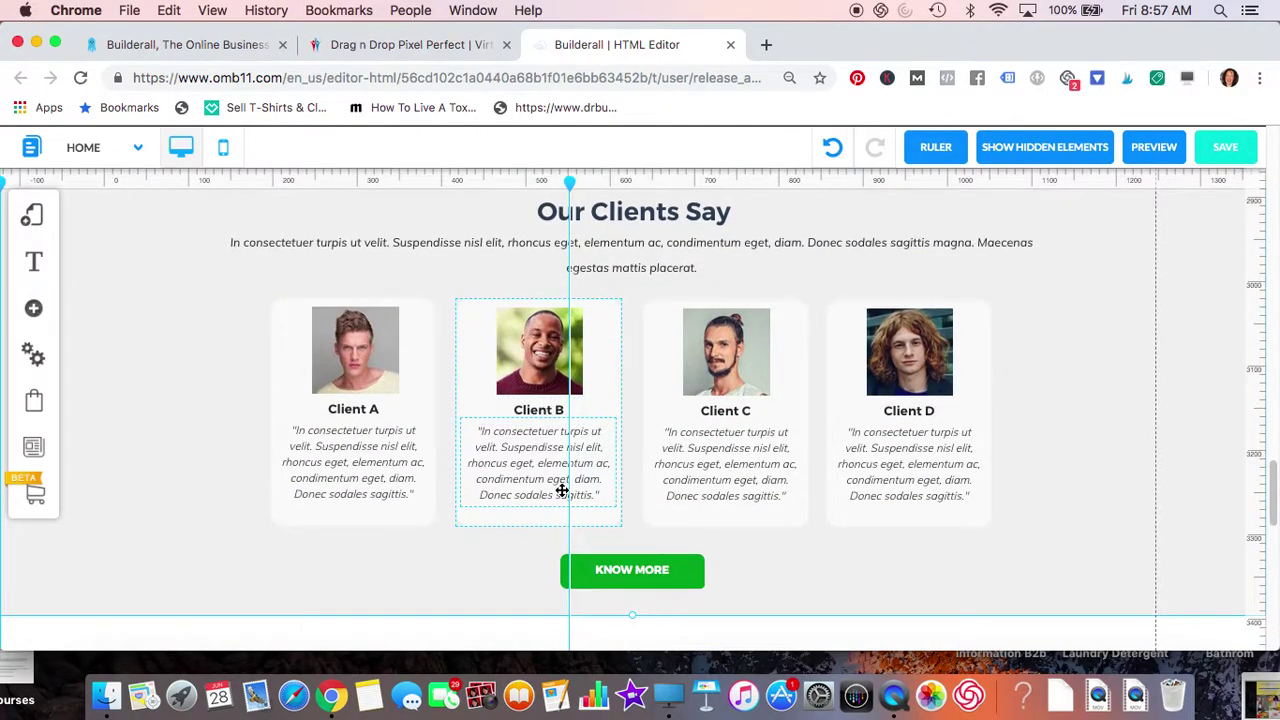
scroll(562, 489, "down", 9)
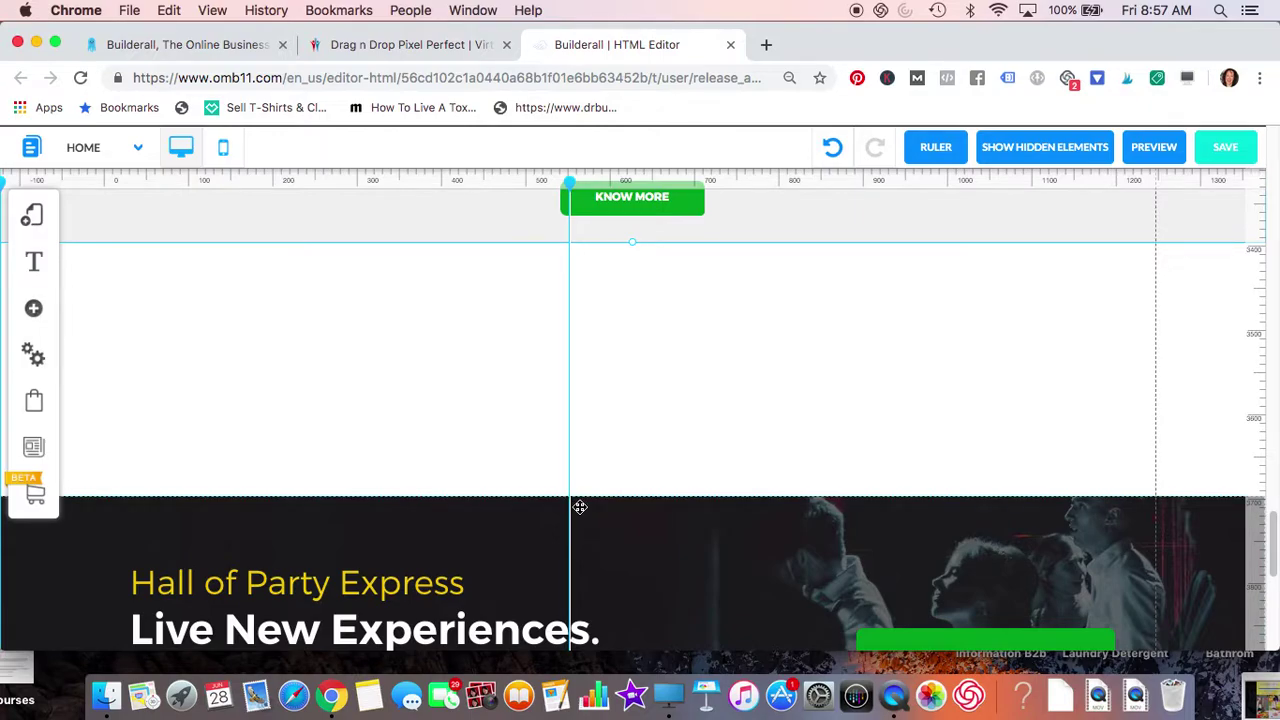
left_click_drag(584, 510, 616, 257)
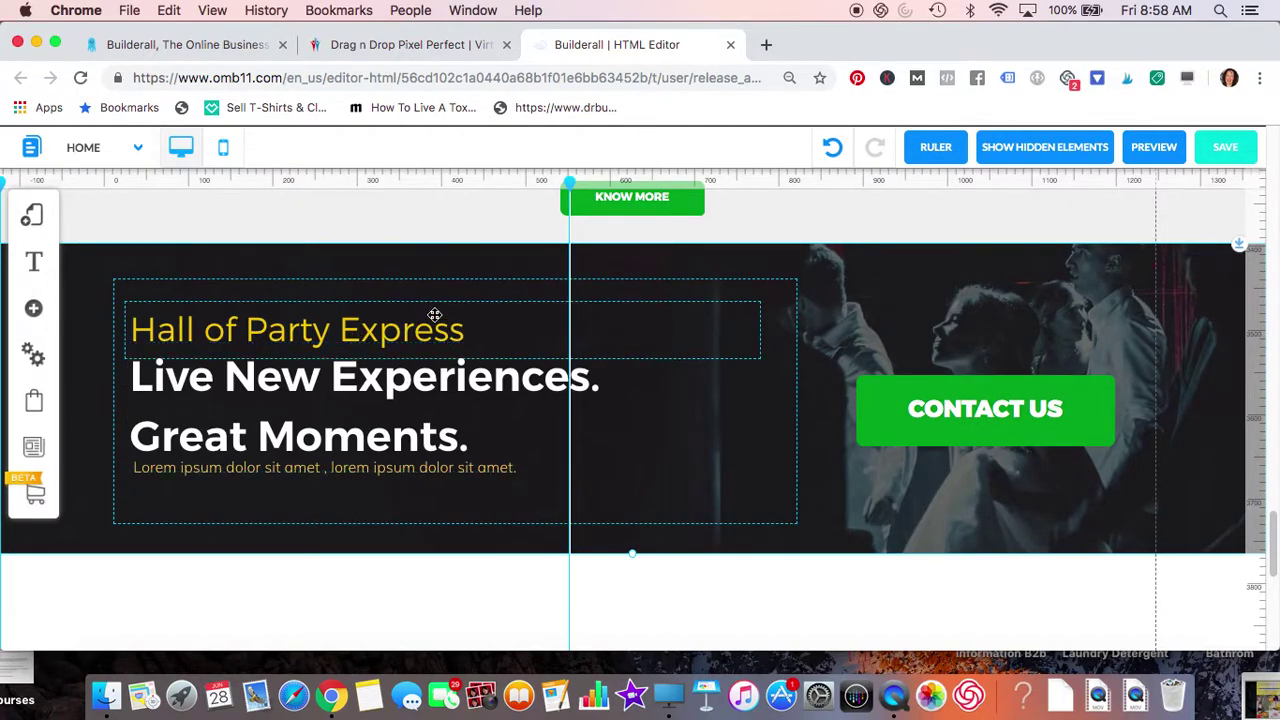
left_click(38, 266)
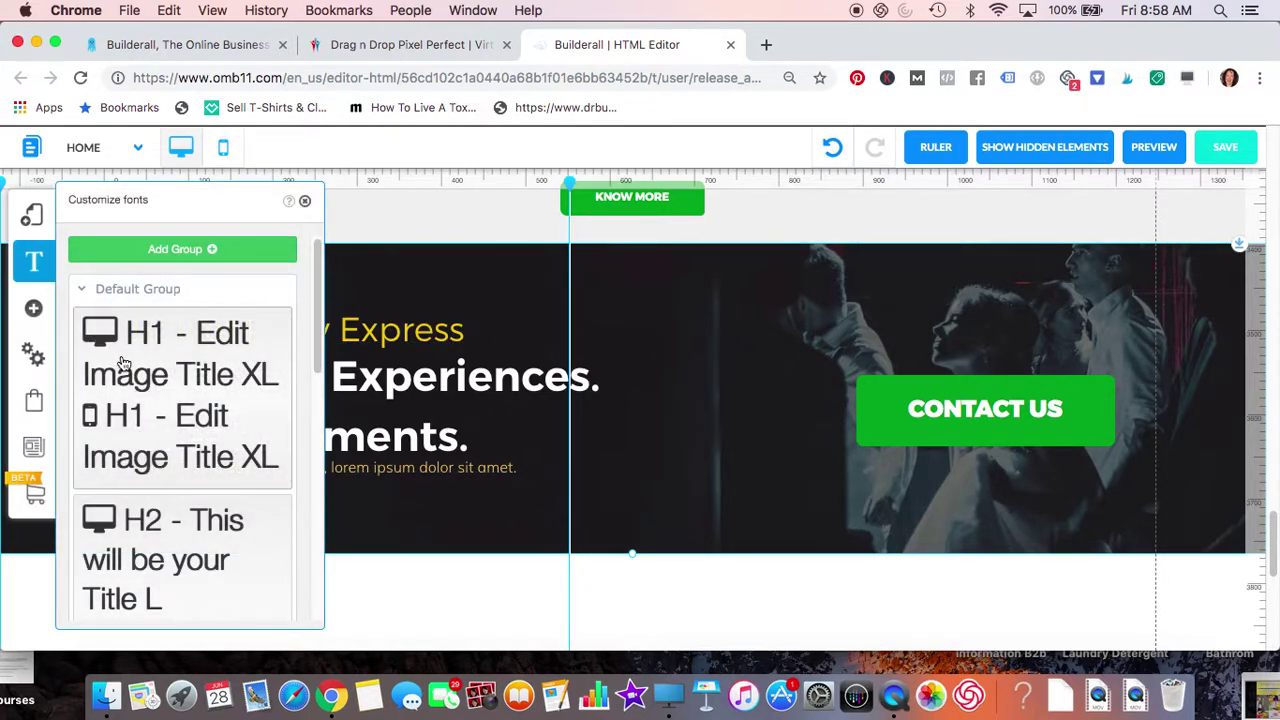
Edit the H1 font style (Helvetica Neue Light, 38) and show the desktop font family list.
left_click(122, 363)
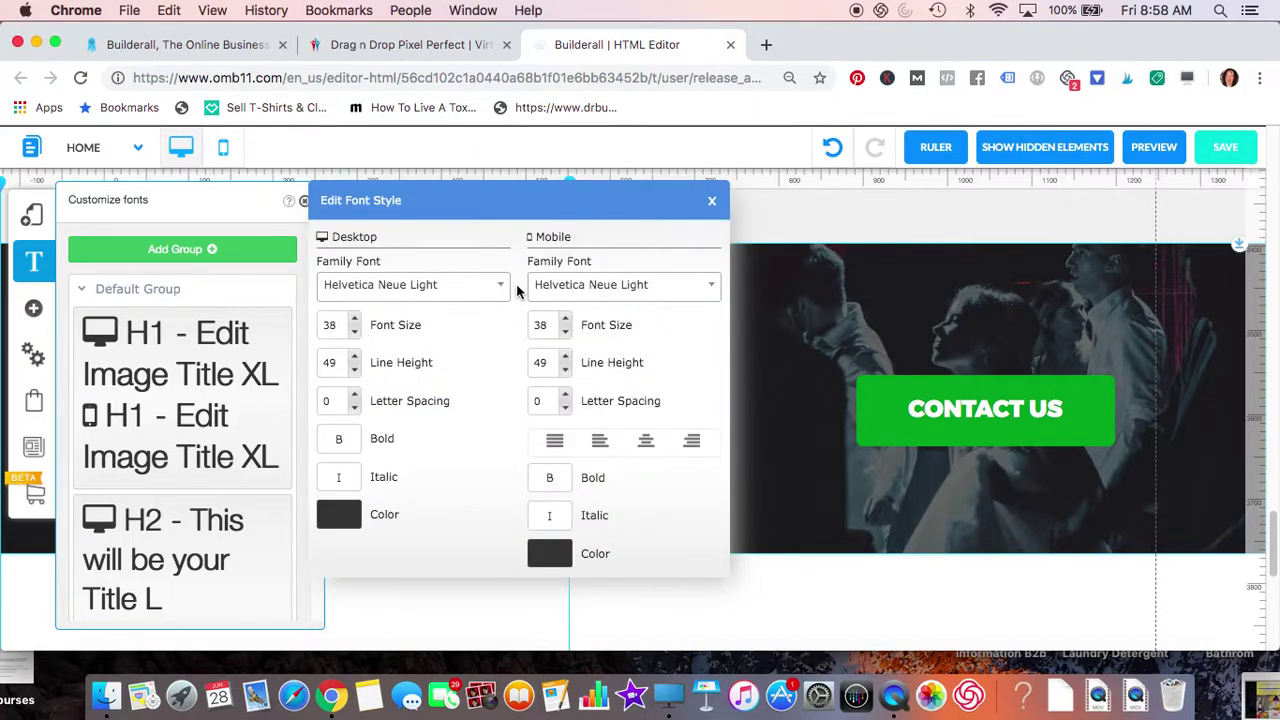
left_click(502, 290)
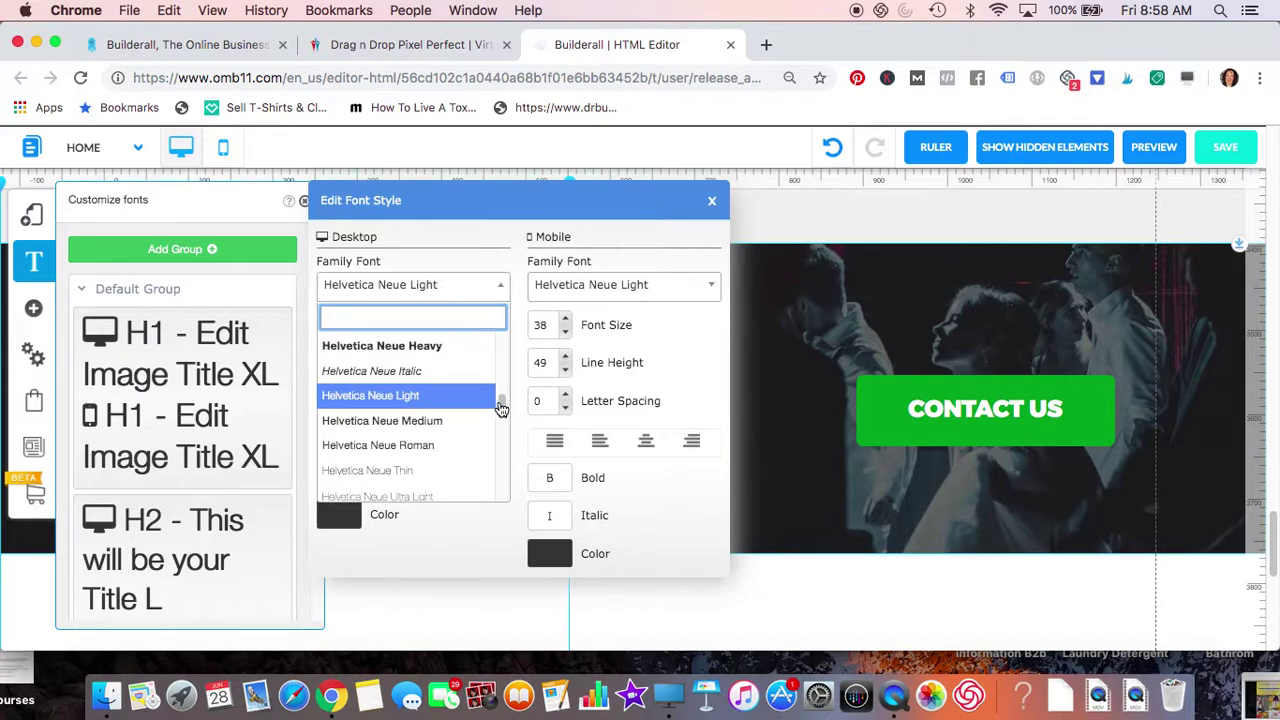
left_click_drag(503, 408, 503, 460)
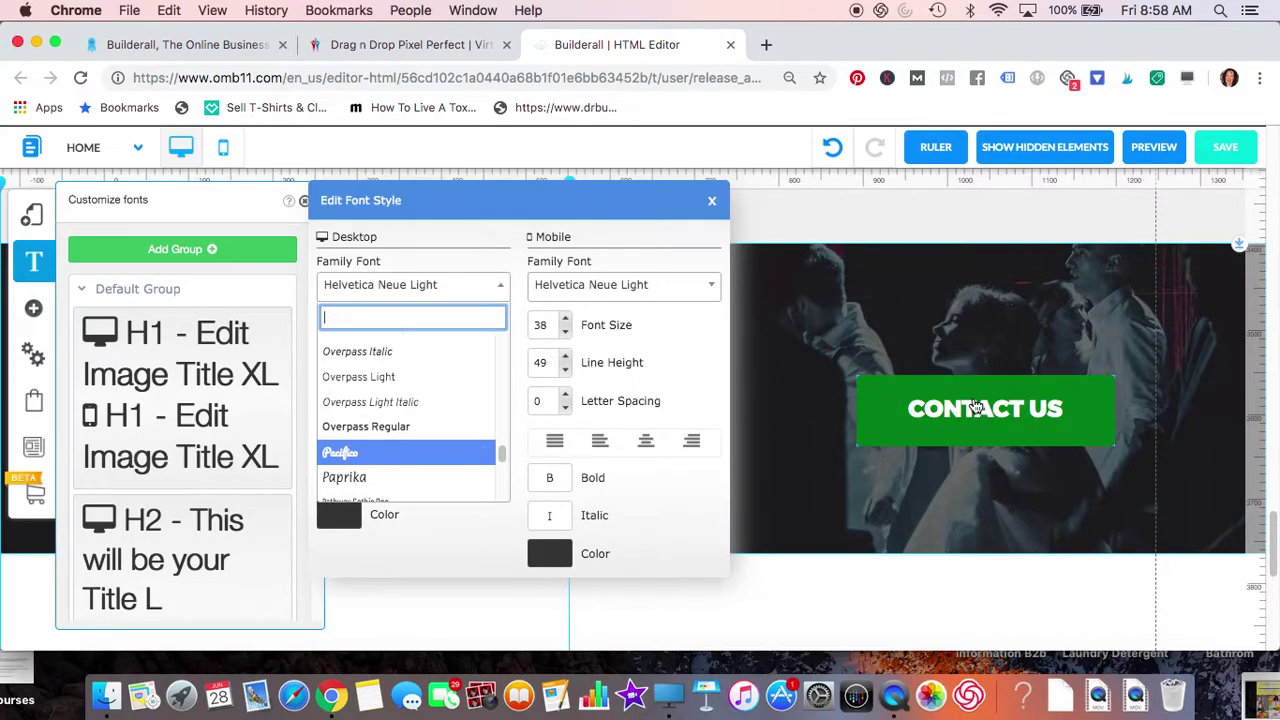
scroll(970, 404, "up", 10)
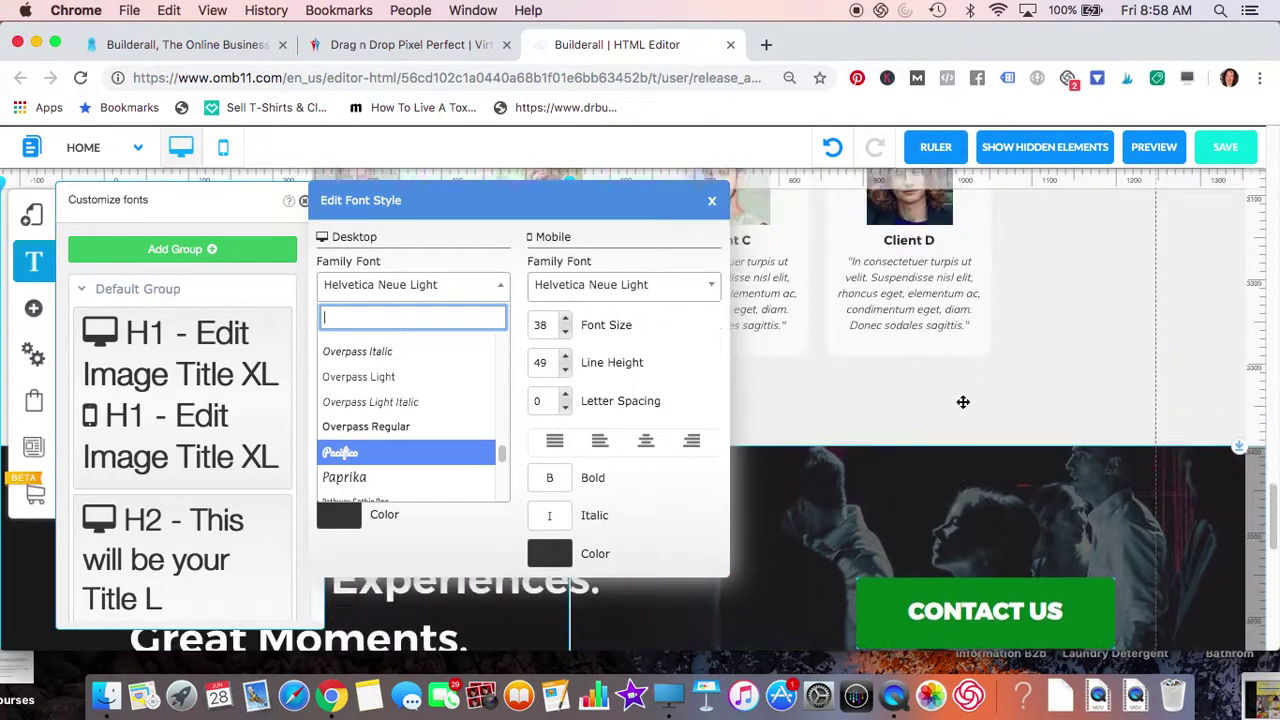
scroll(962, 403, "up", 5)
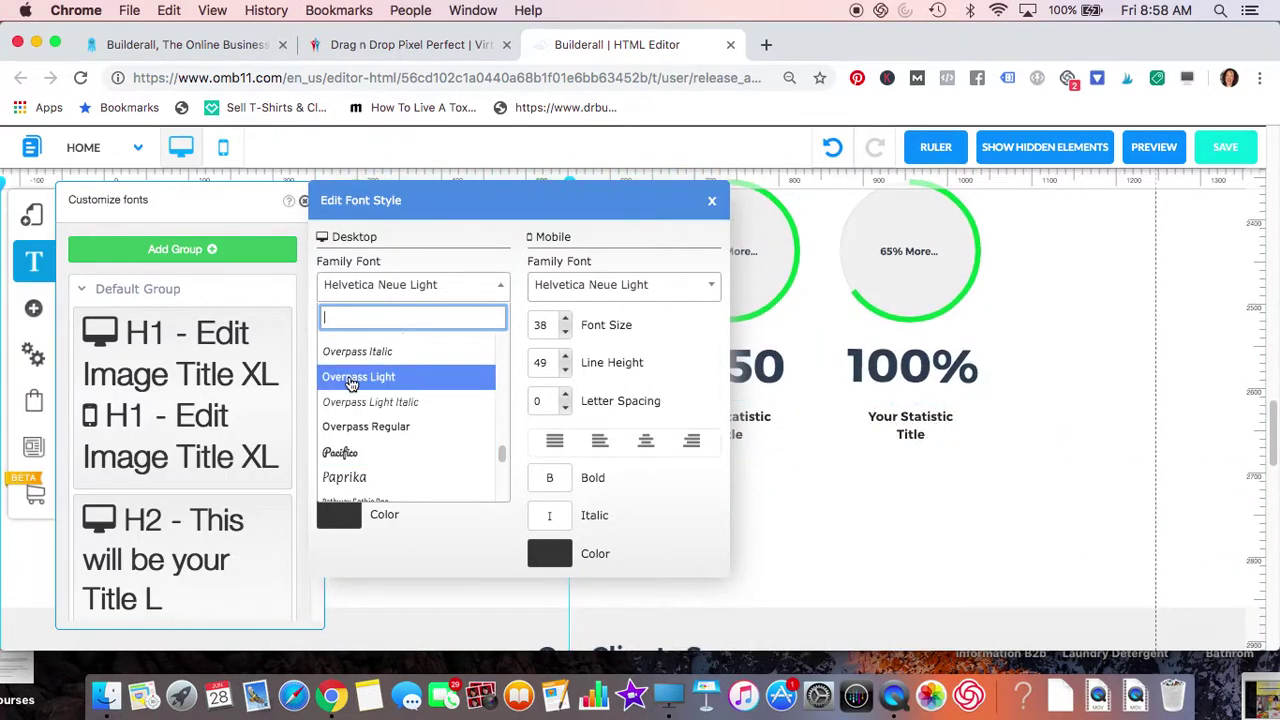
scroll(351, 384, "up", 15)
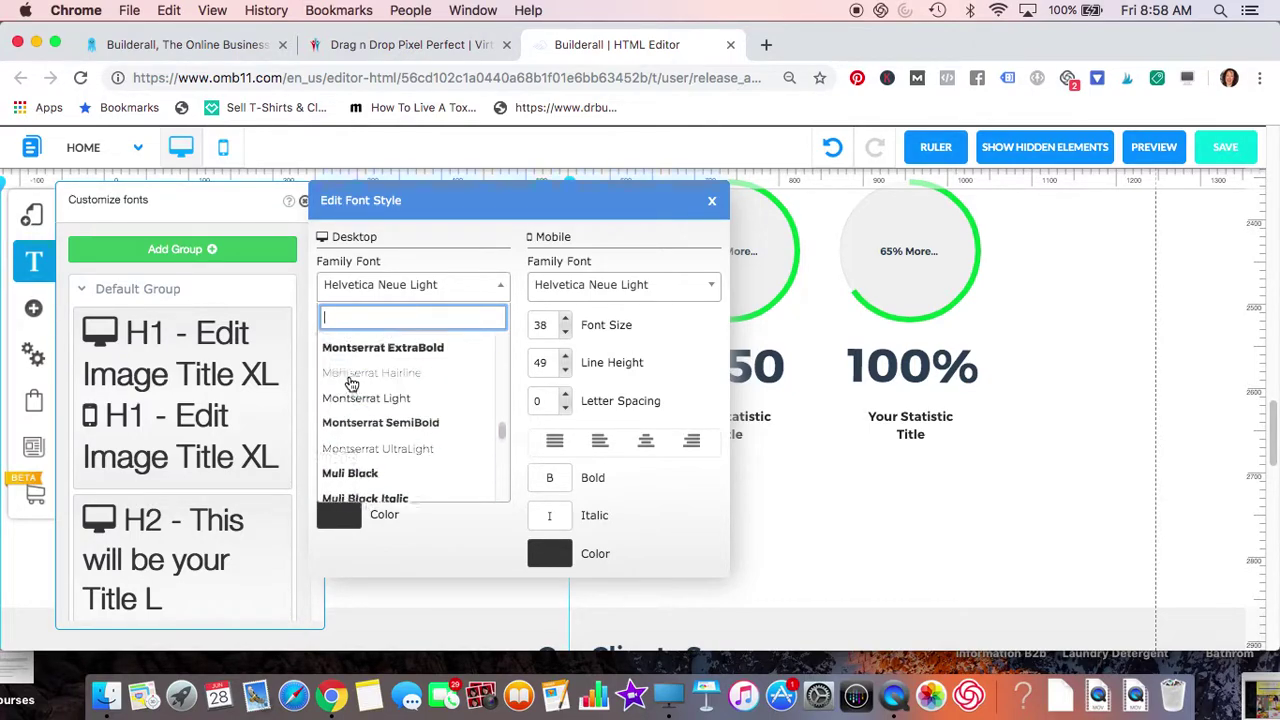
scroll(351, 384, "up", 15)
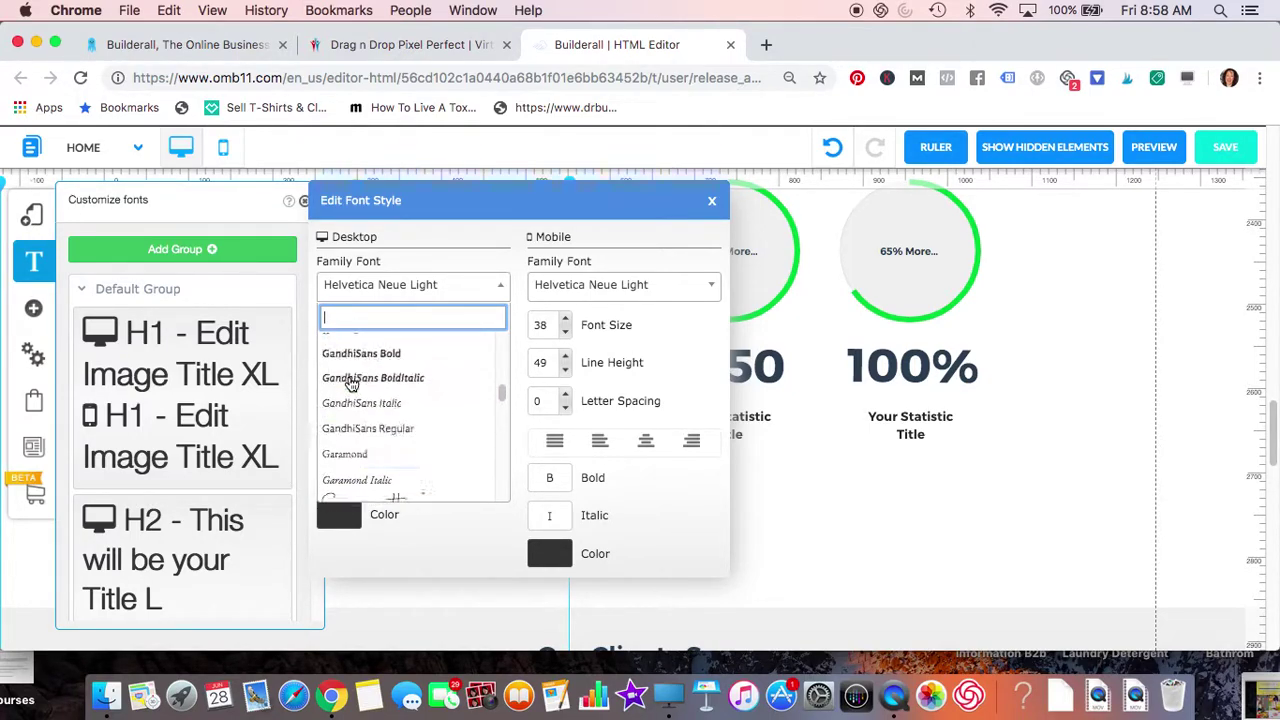
scroll(351, 384, "up", 8)
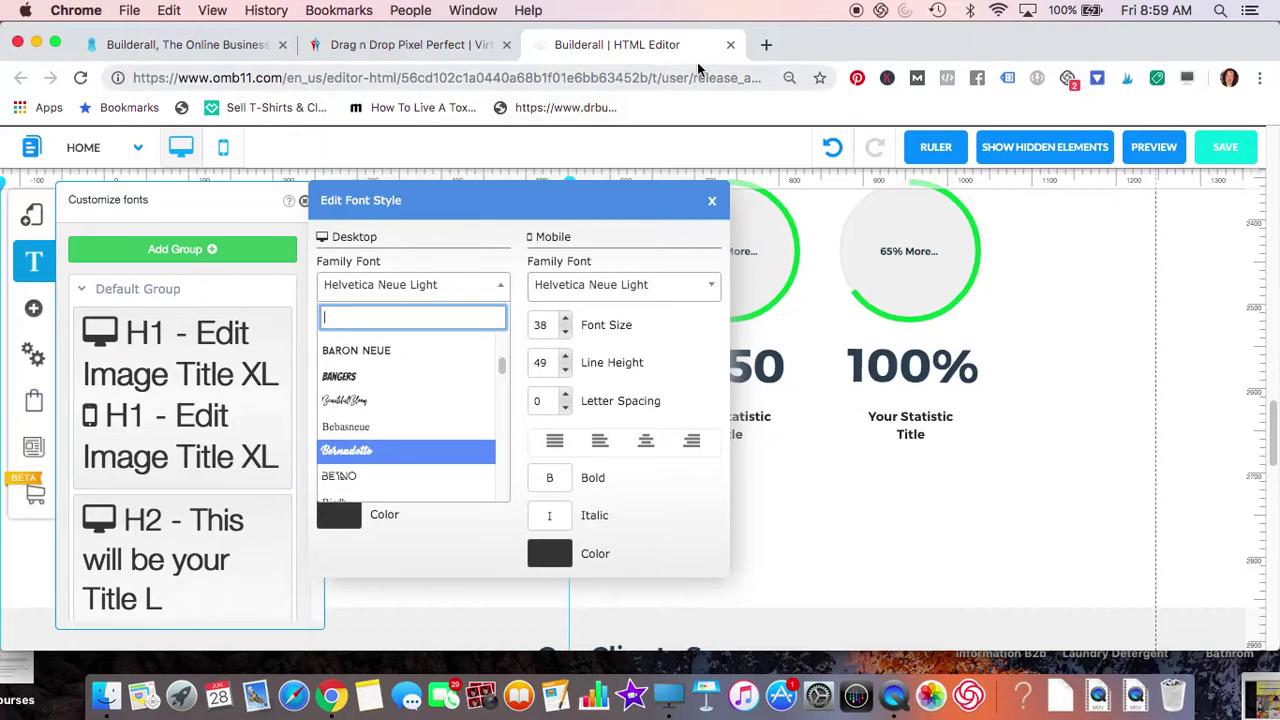
Close the HTML editor without saving, returning to the Pixel Perfect template gallery.
left_click(729, 50)
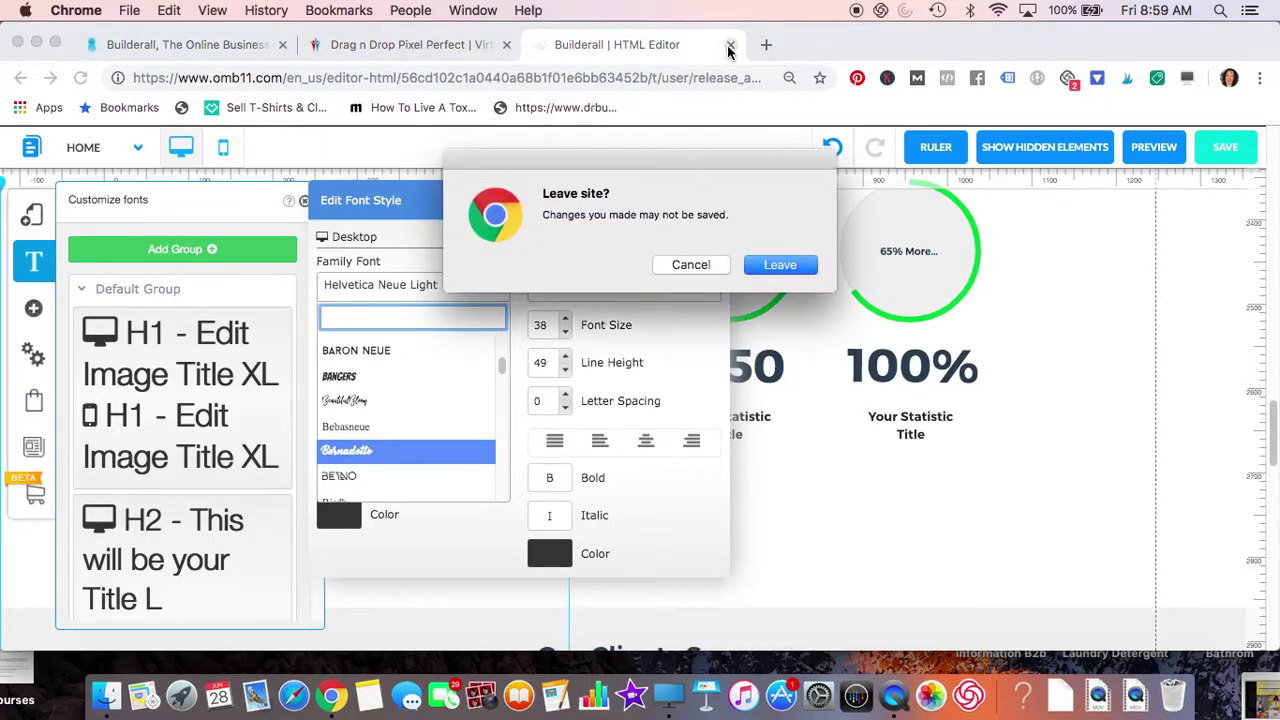
left_click(776, 264)
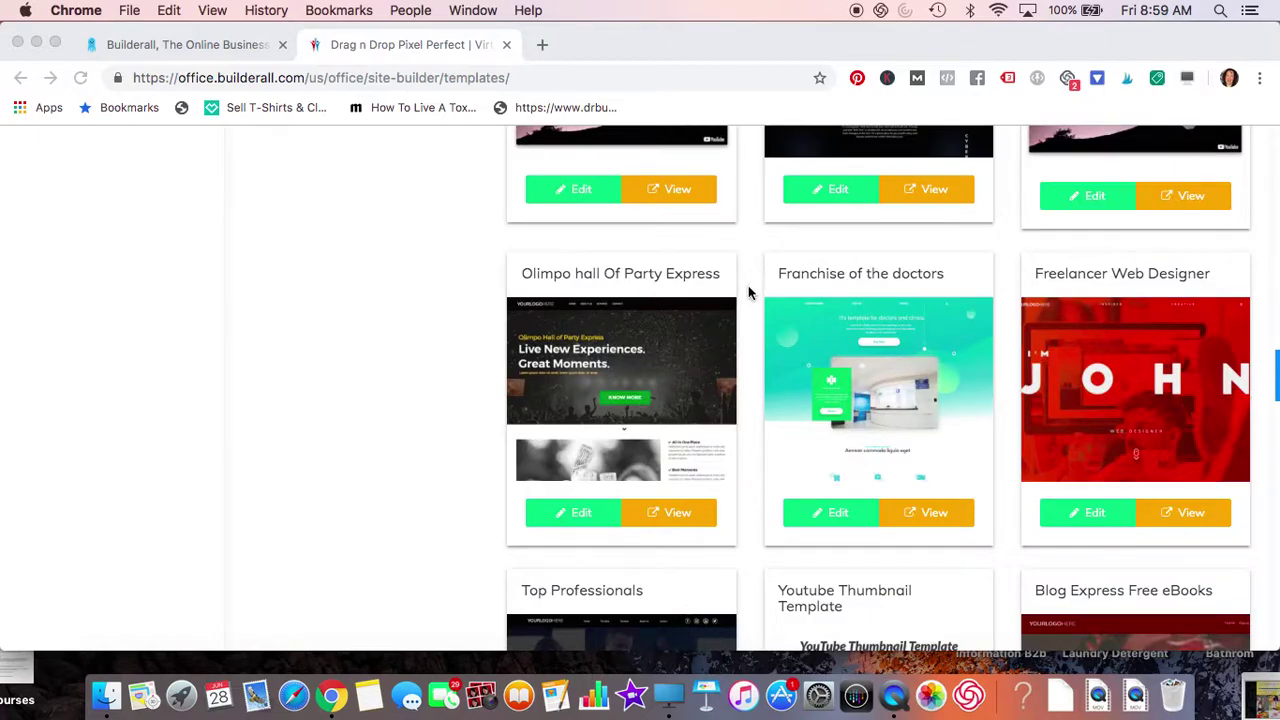
scroll(343, 285, "up", 15)
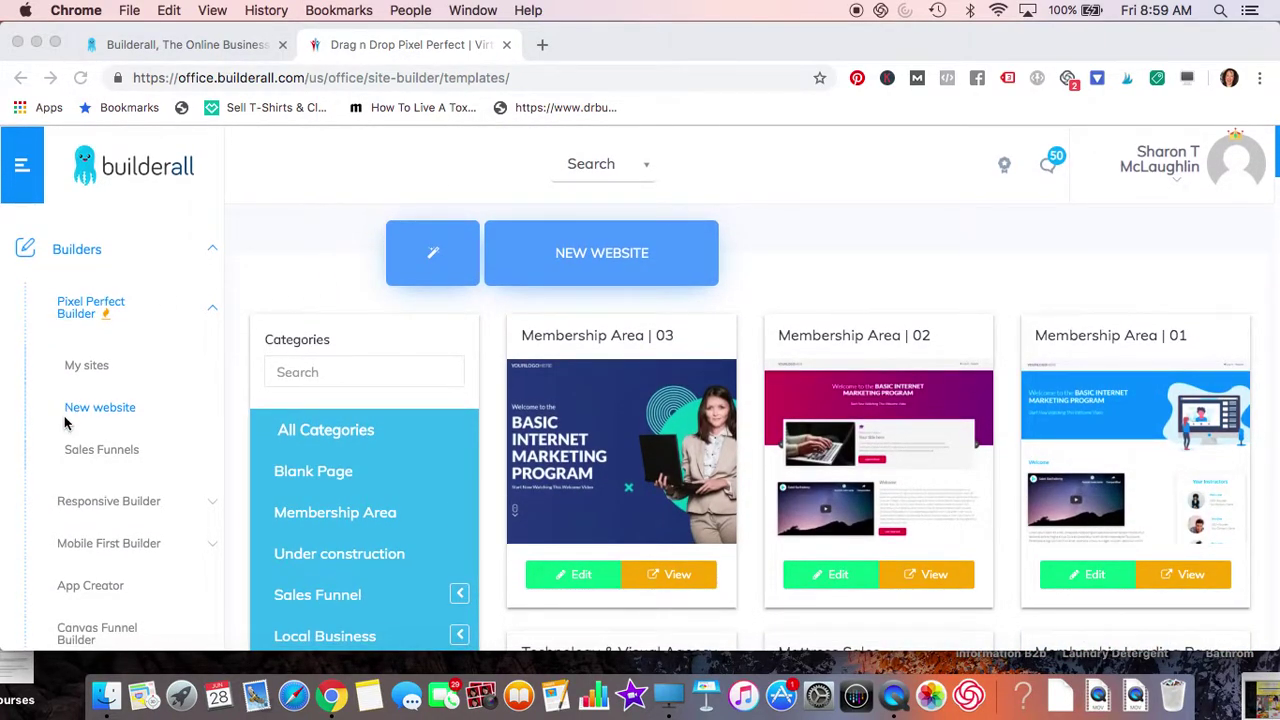
scroll(65, 424, "down", 2)
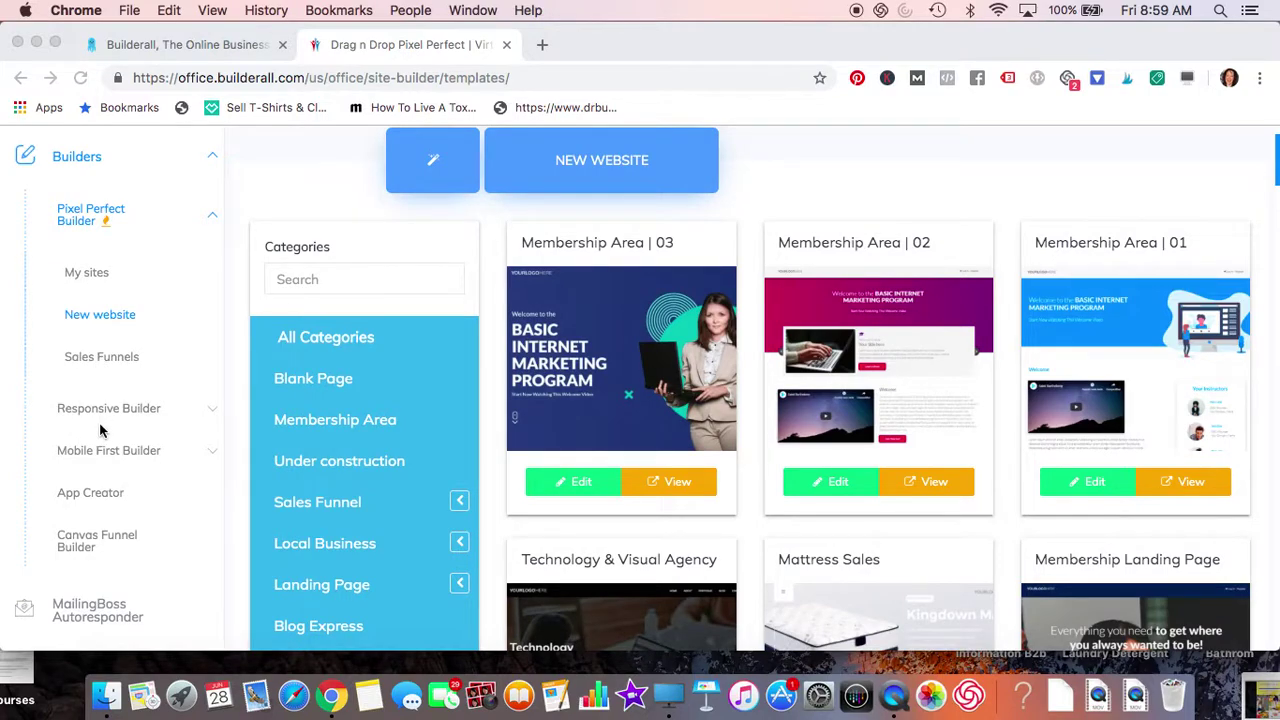
scroll(100, 430, "down", 2)
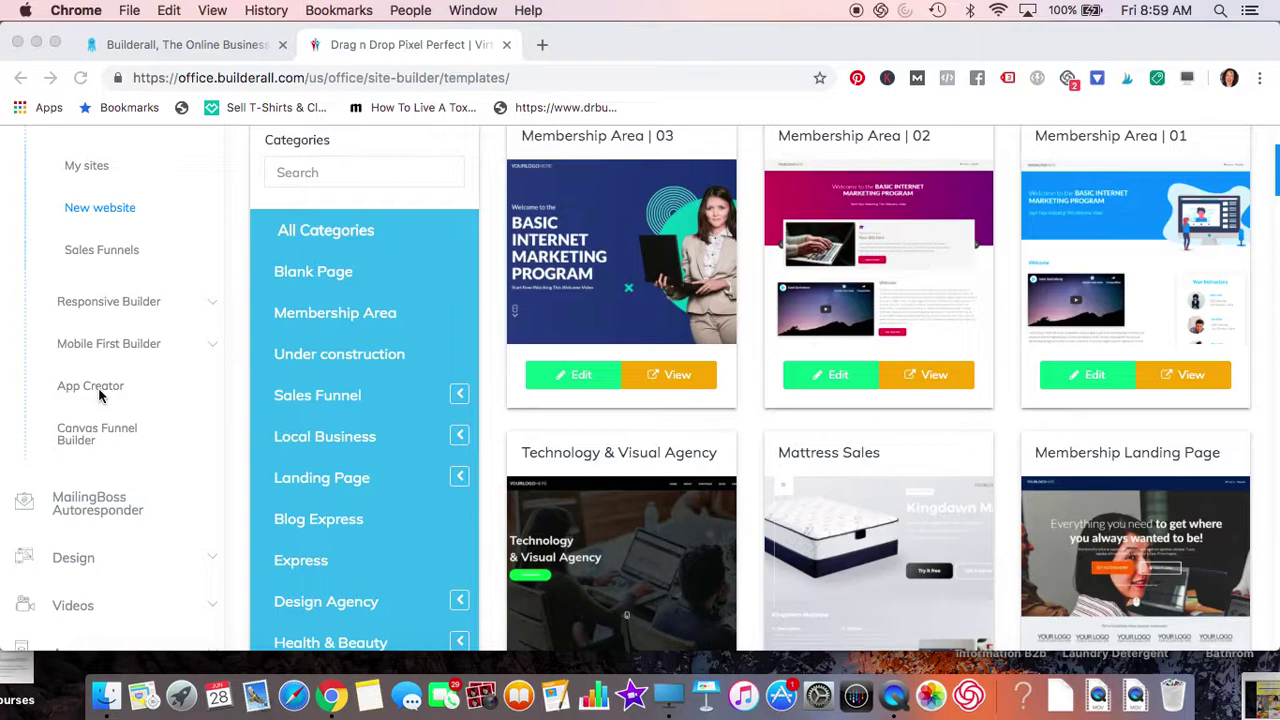
scroll(98, 387, "down", 1)
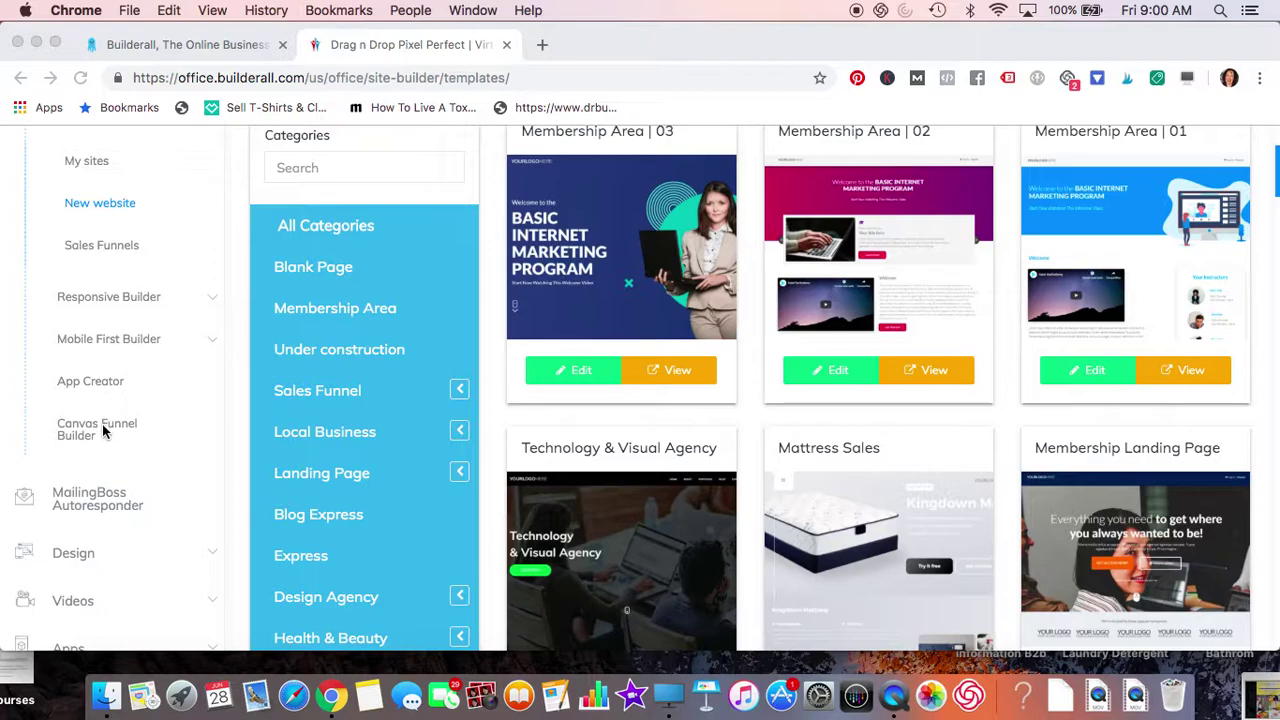
scroll(102, 425, "down", 1)
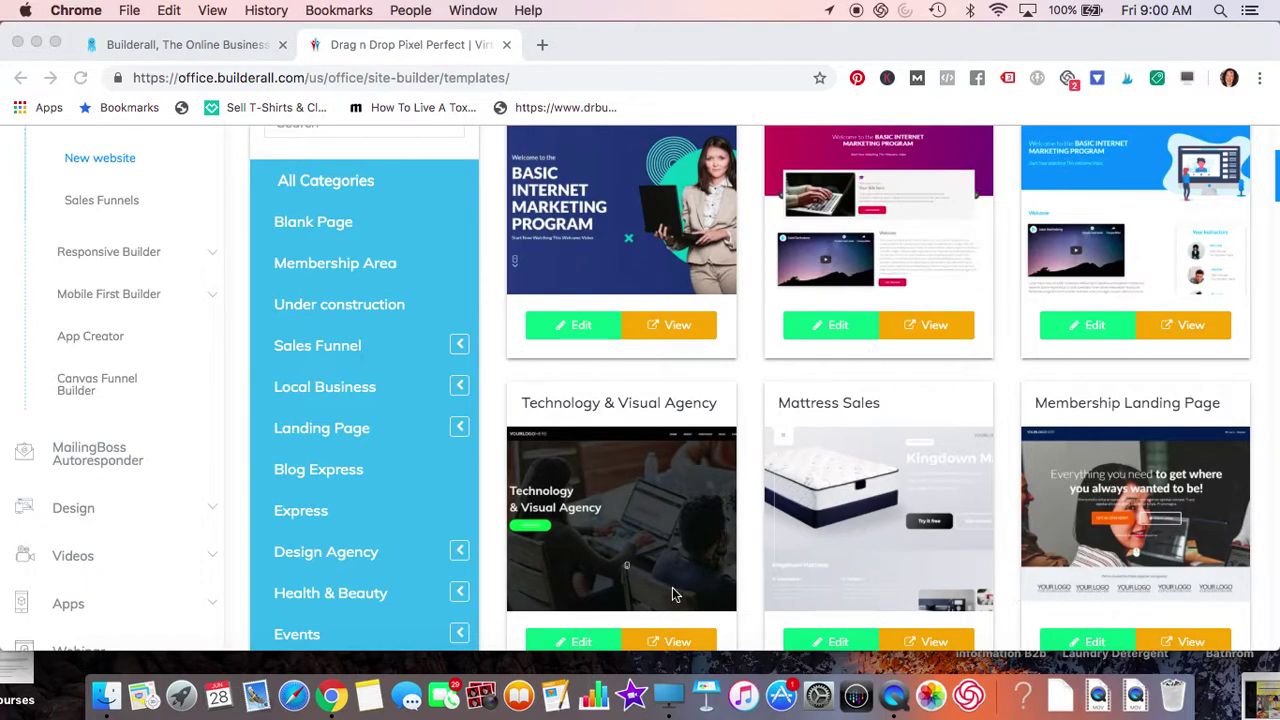
Scroll the gallery past VacationBR and Membership Area templates, then refocus the browser window.
scroll(128, 388, "down", 2)
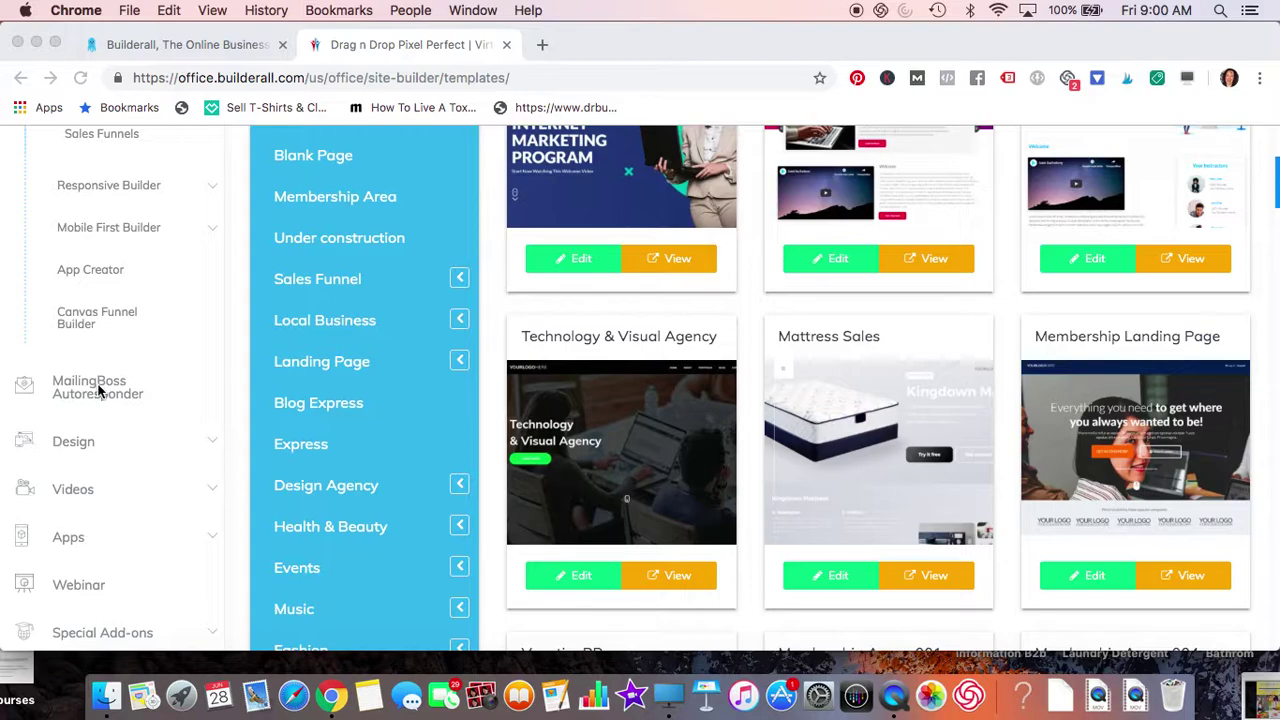
scroll(98, 390, "down", 1)
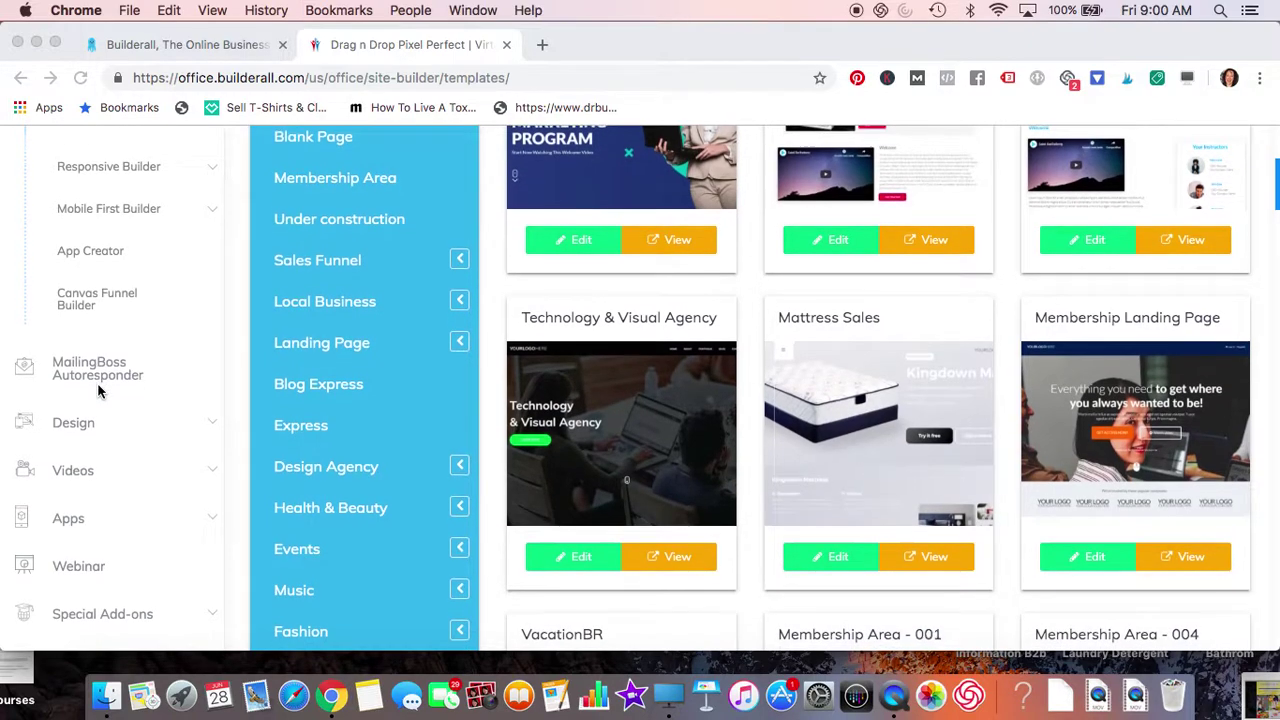
scroll(98, 390, "down", 3)
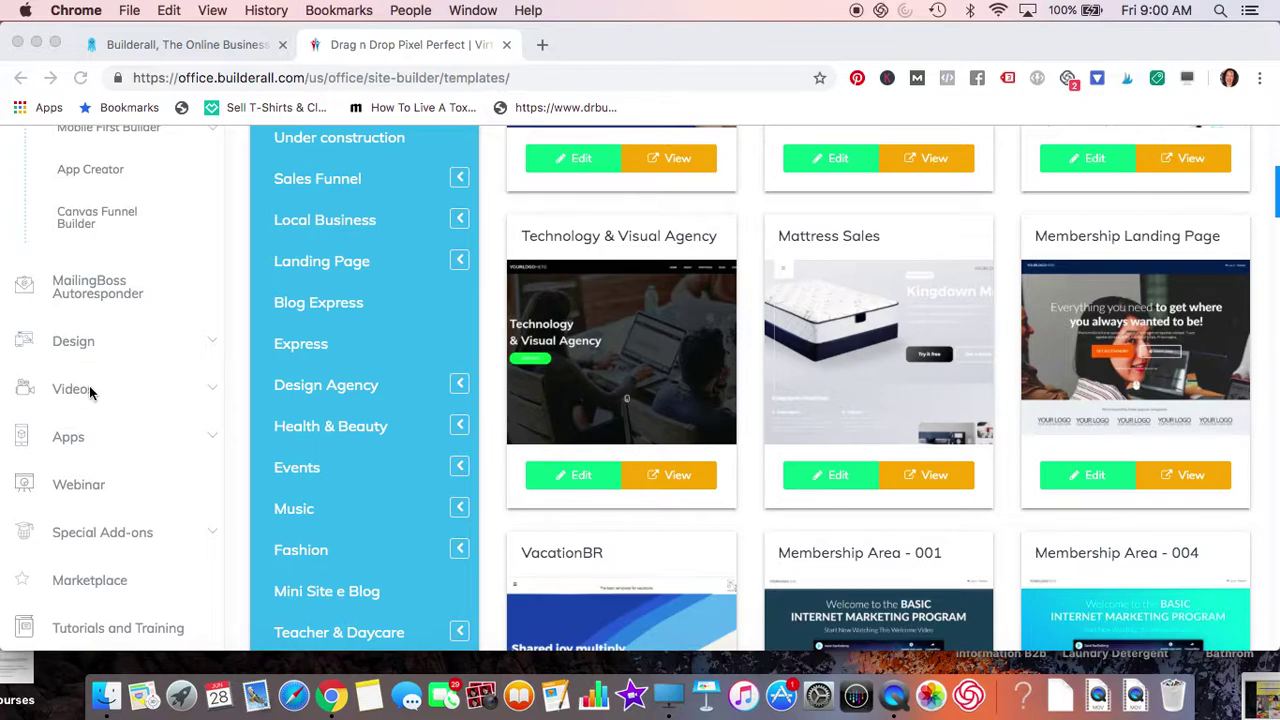
scroll(89, 385, "down", 3)
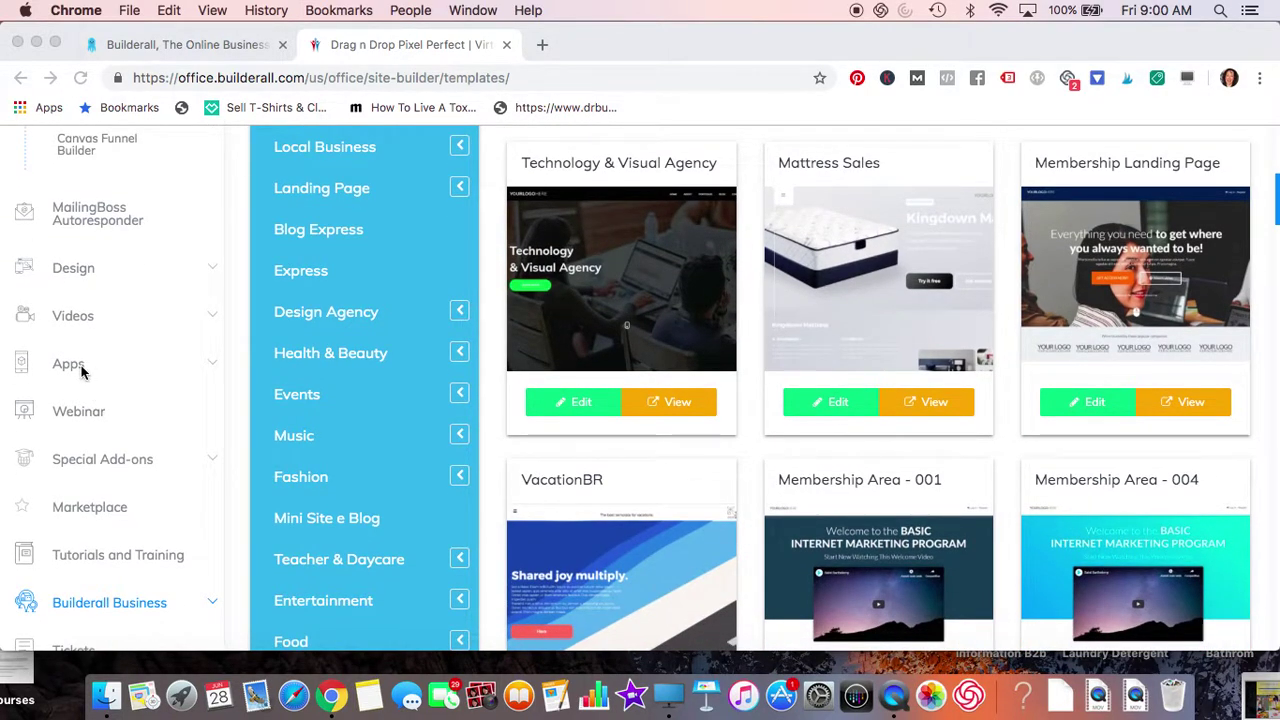
left_click(208, 370)
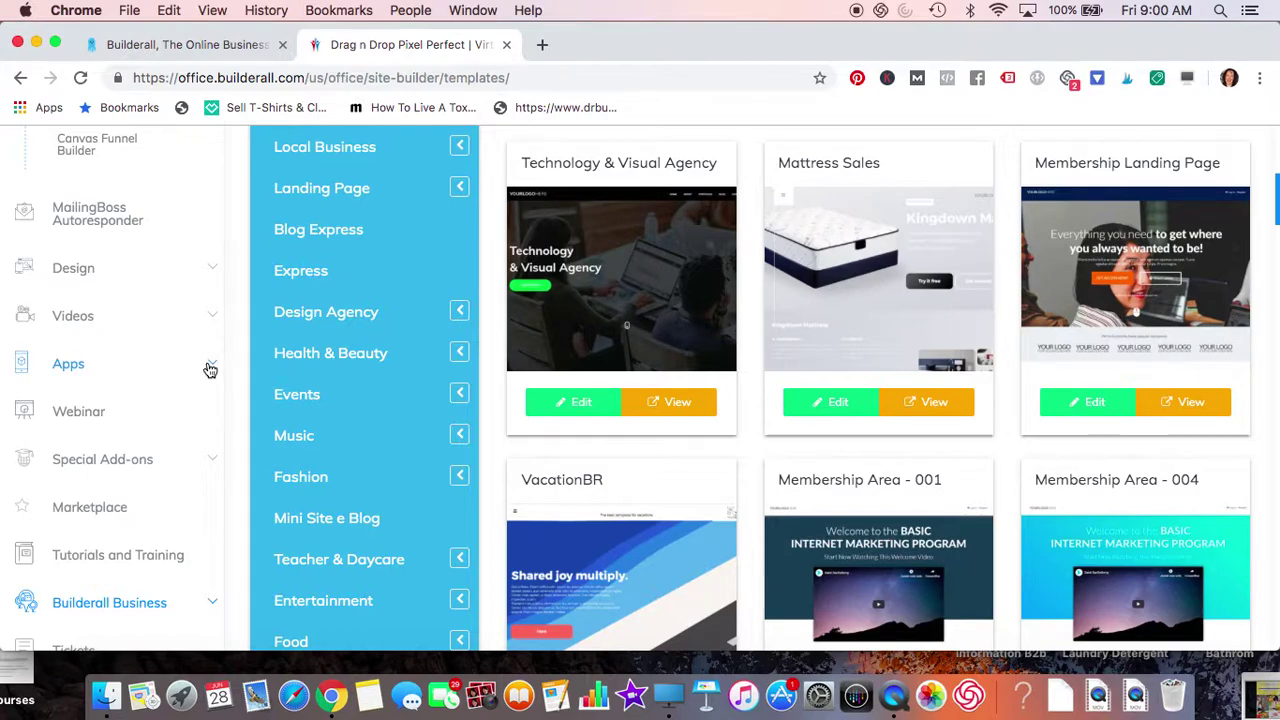
Expand Apps in the sidebar to list SEO Report, Click Map, Facebook Chatbot and Share Locker.
left_click(208, 366)
scroll(205, 366, "down", 5)
scroll(204, 366, "up", 8)
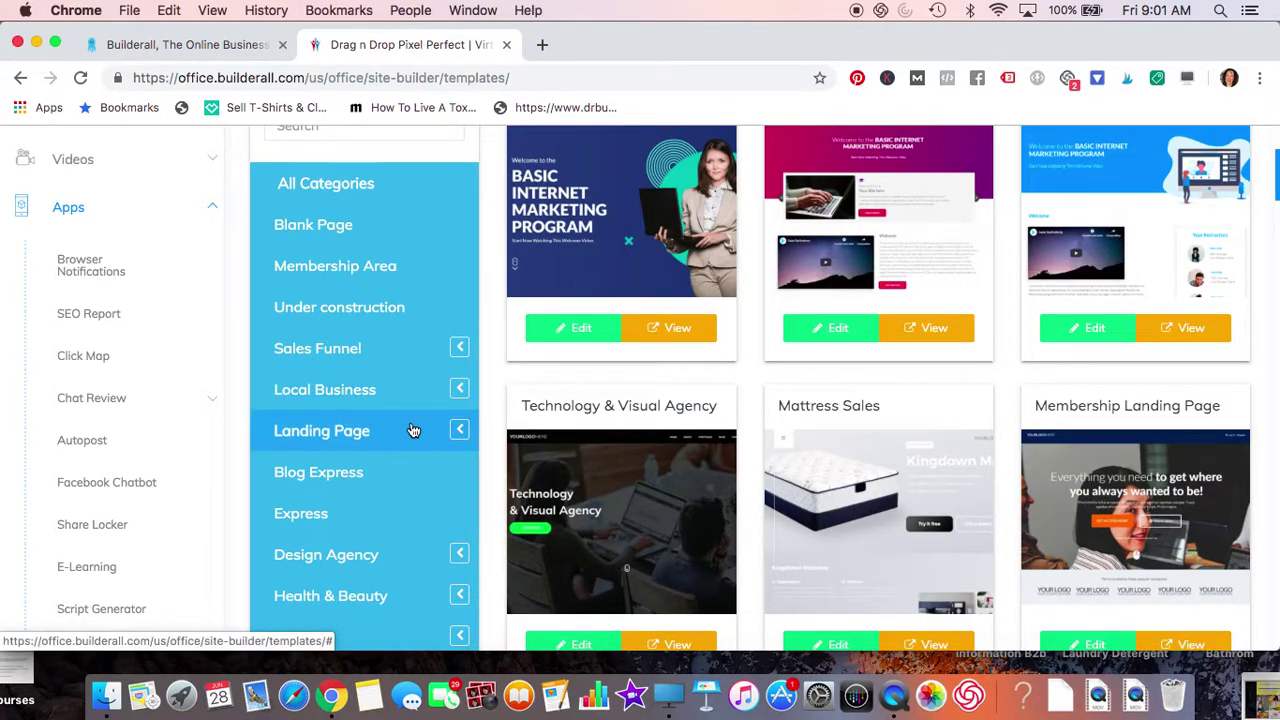
scroll(175, 414, "down", 2)
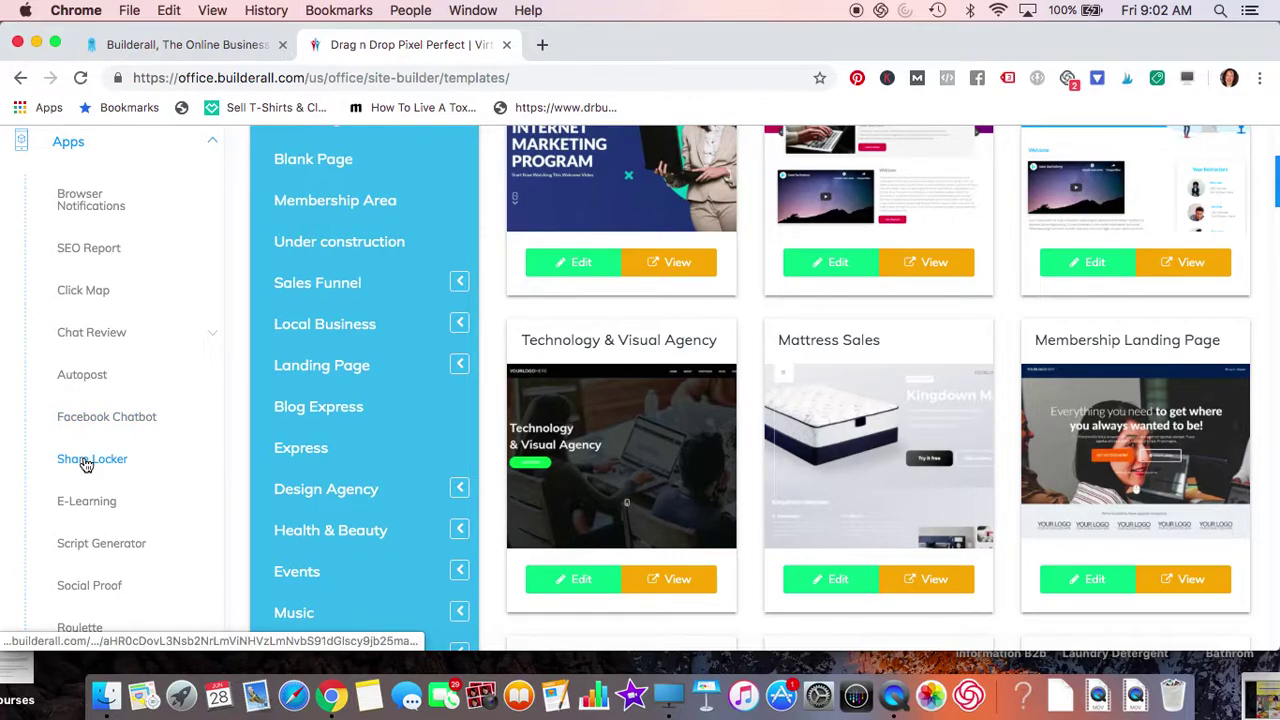
scroll(86, 457, "down", 3)
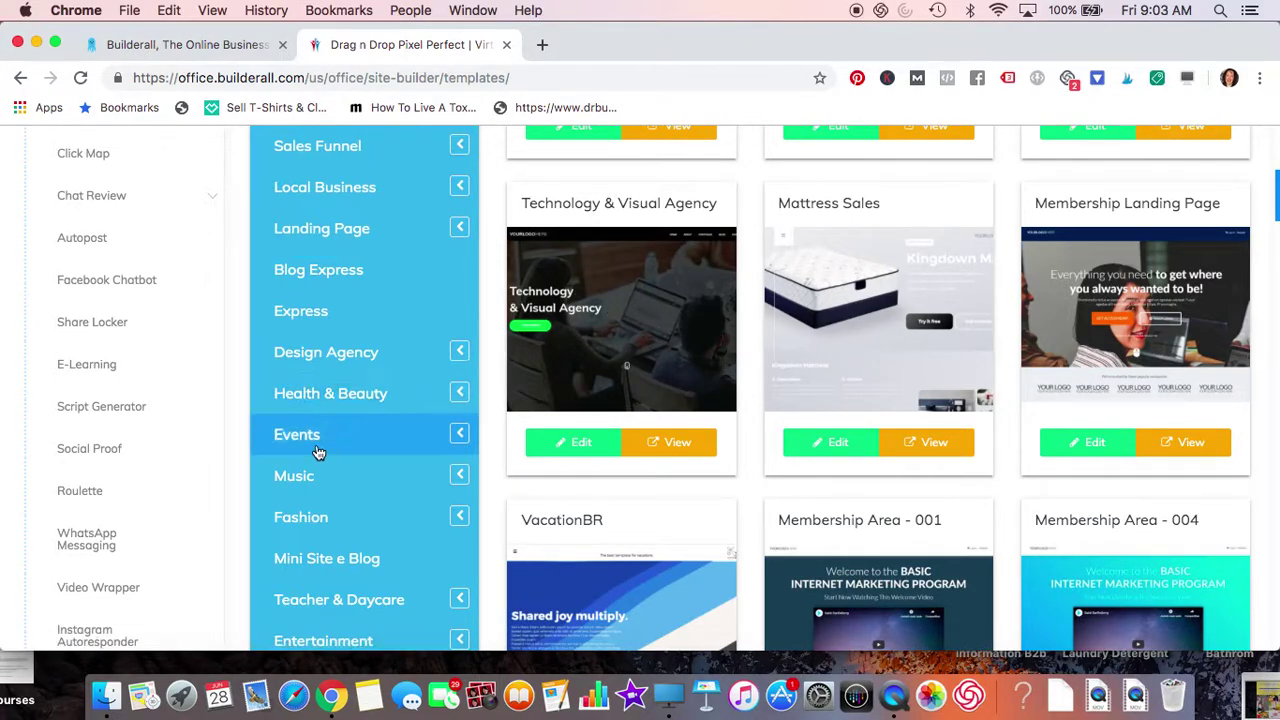
scroll(124, 473, "down", 2)
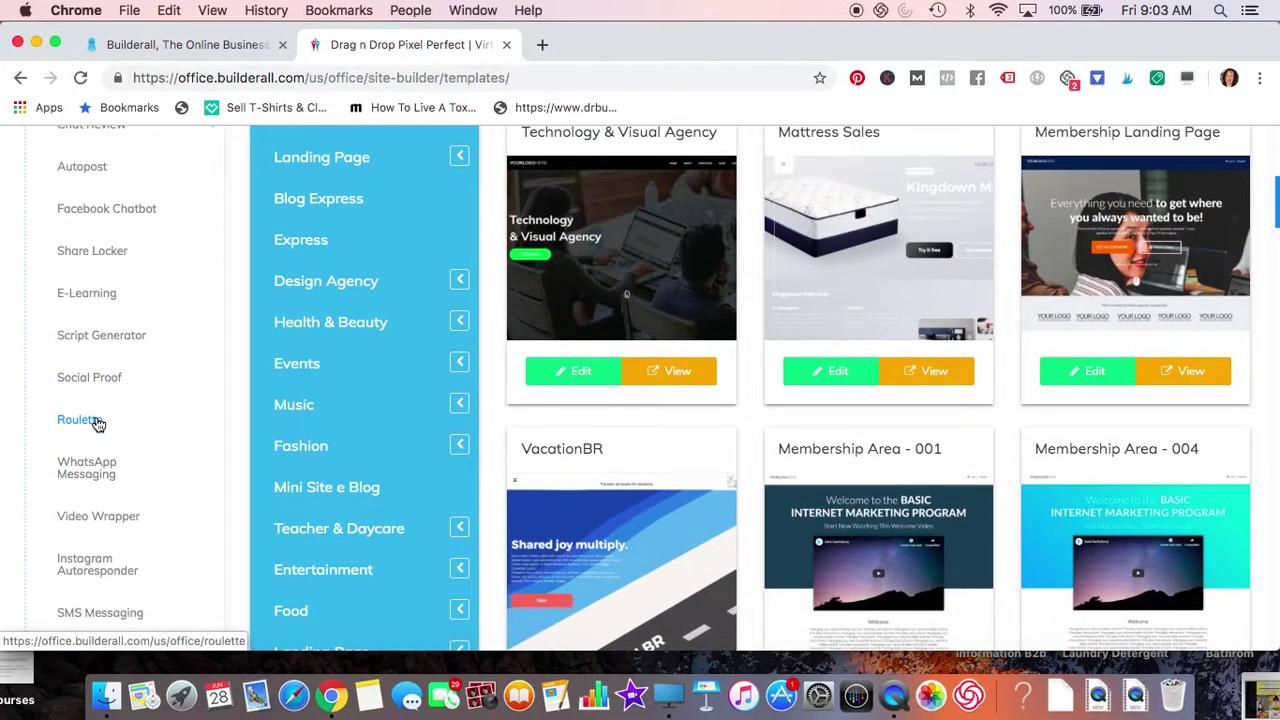
scroll(97, 424, "down", 3)
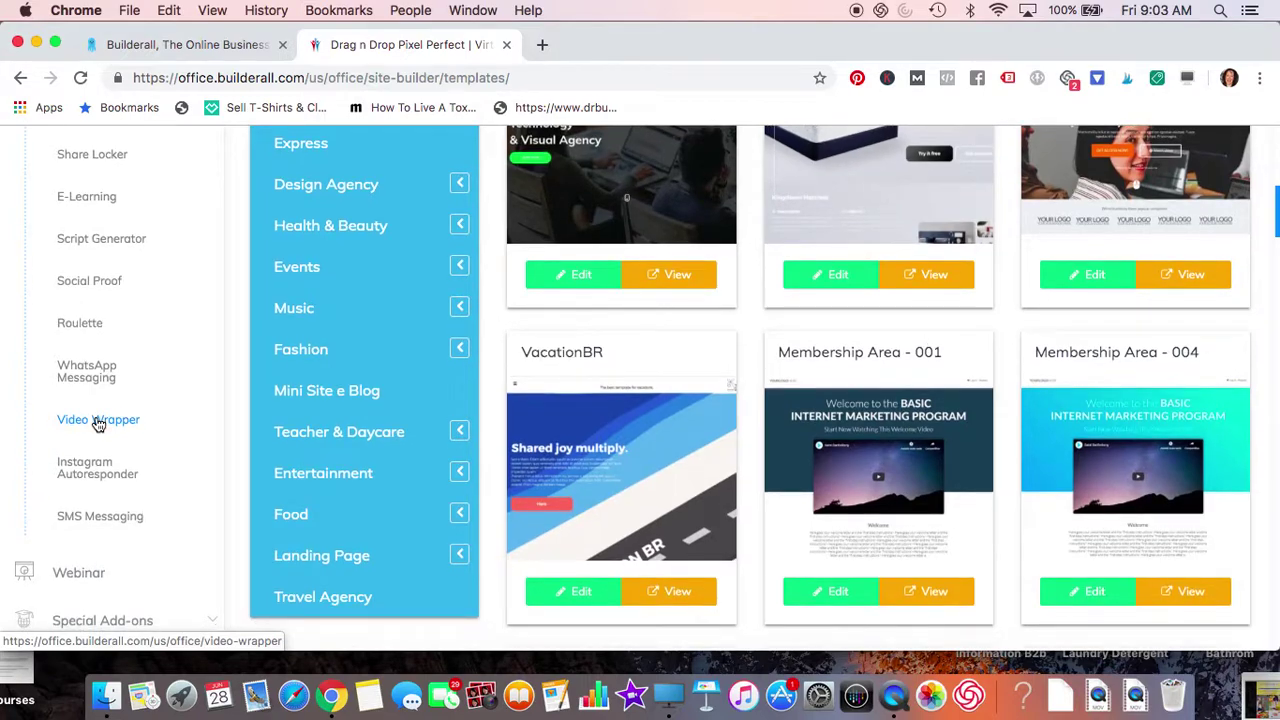
scroll(98, 424, "down", 1)
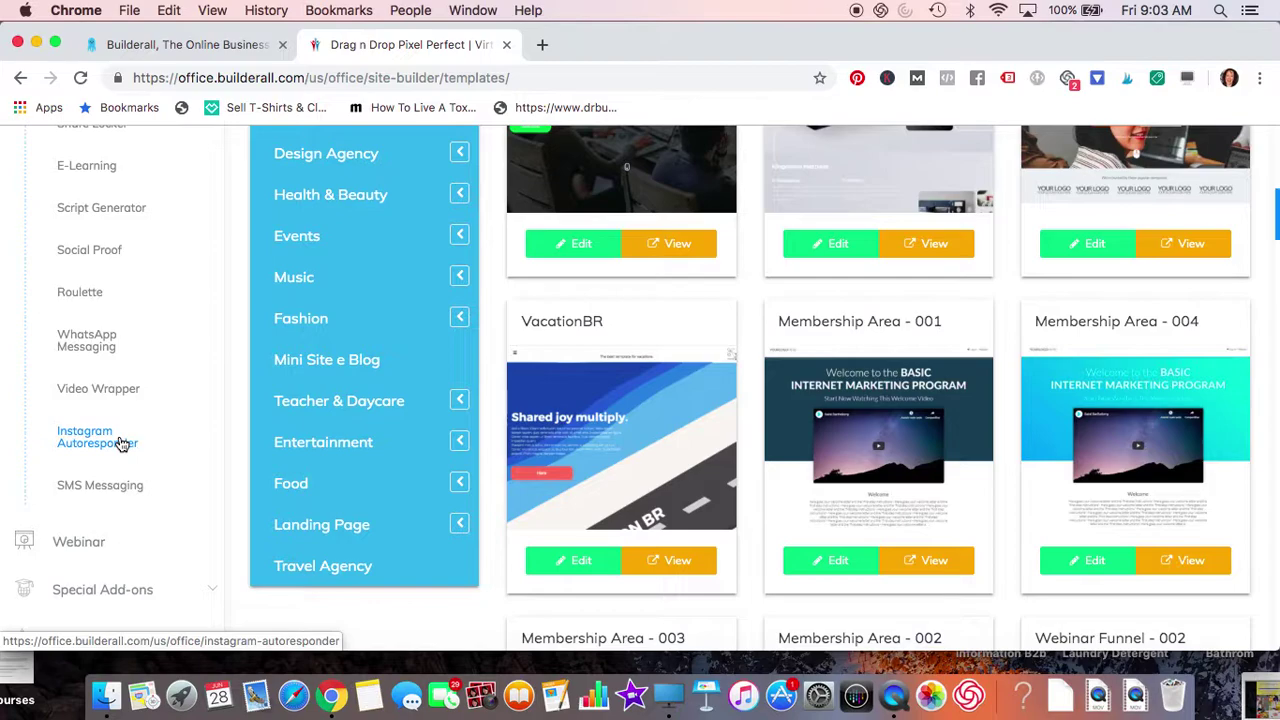
scroll(120, 440, "down", 2)
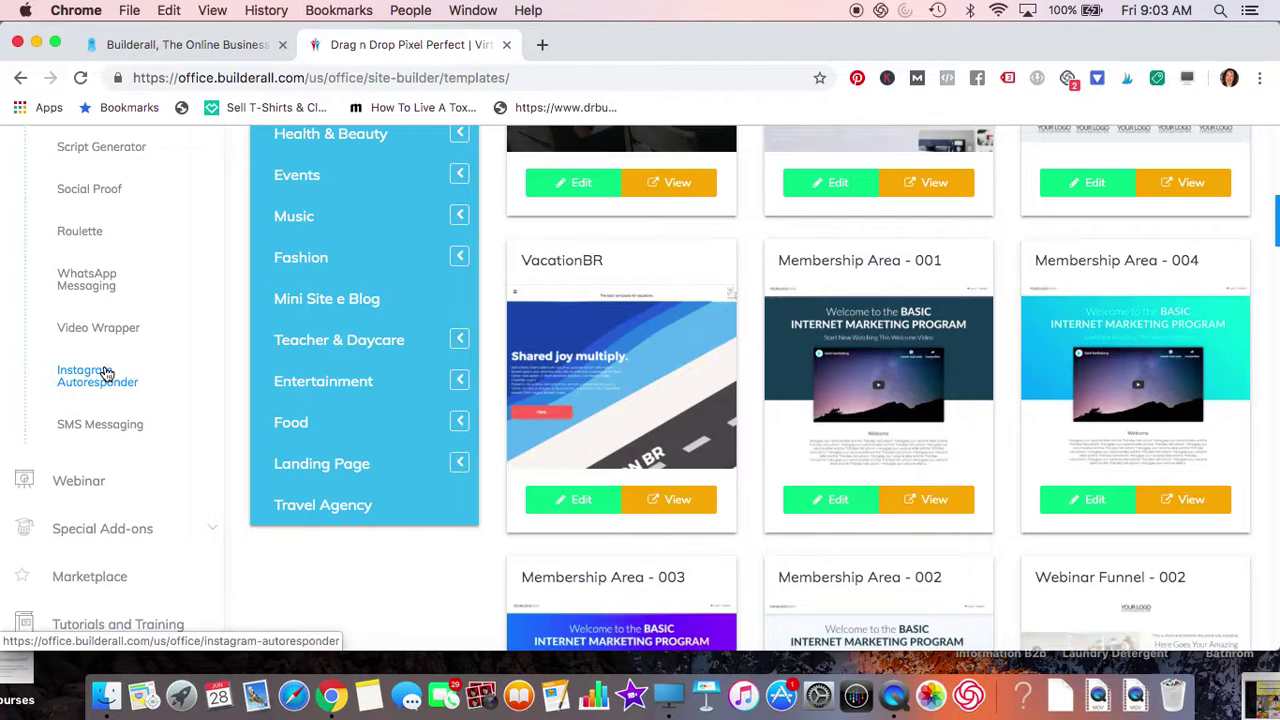
scroll(106, 410, "down", 3)
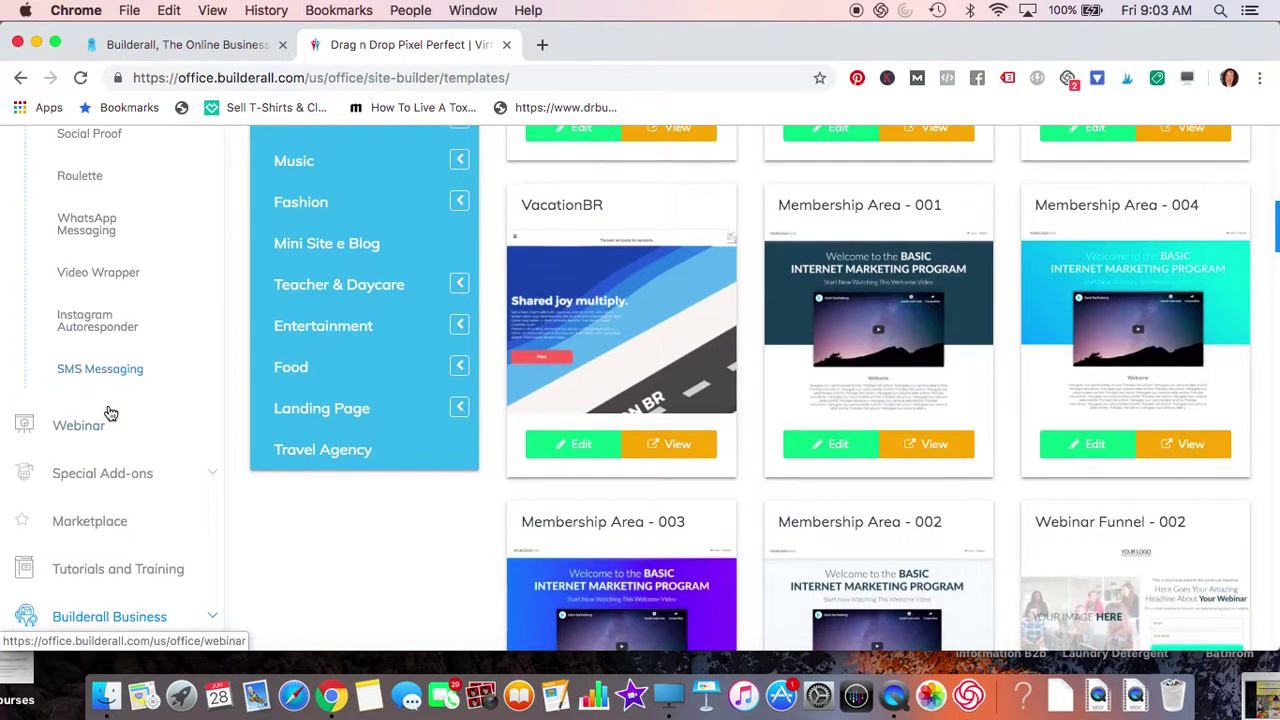
scroll(110, 414, "down", 1)
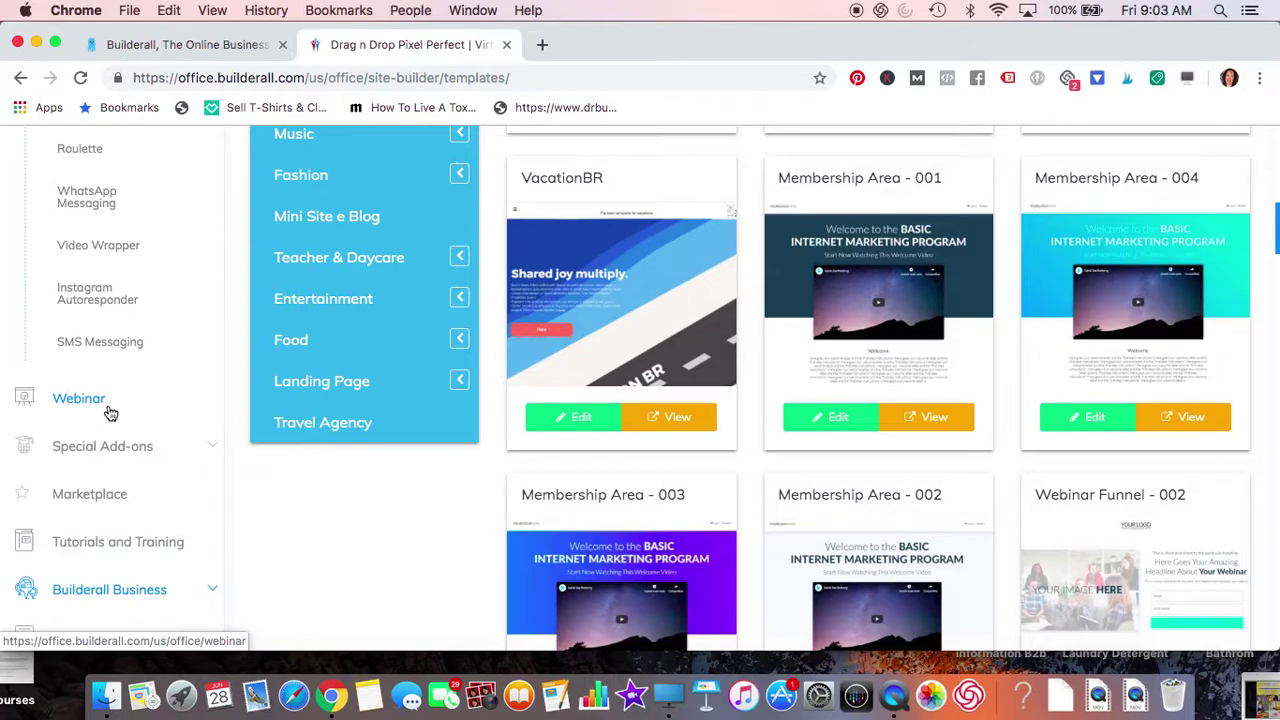
scroll(110, 414, "up", 1)
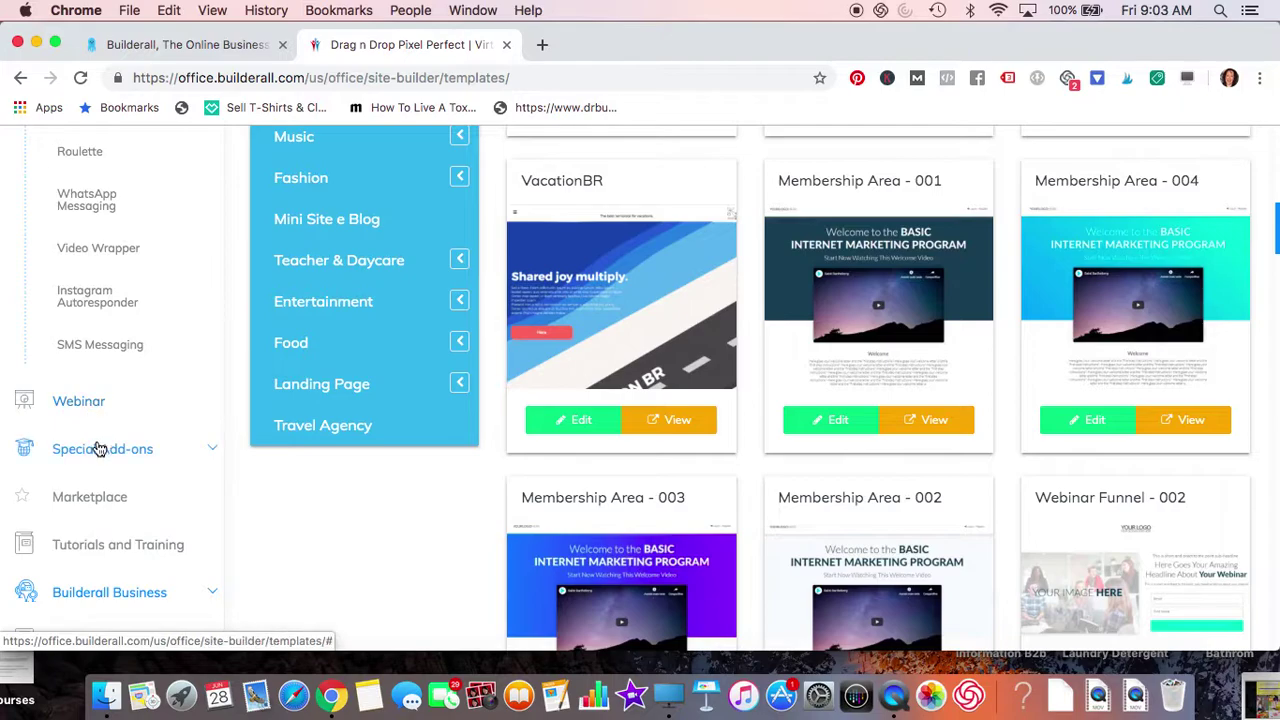
scroll(102, 455, "down", 1)
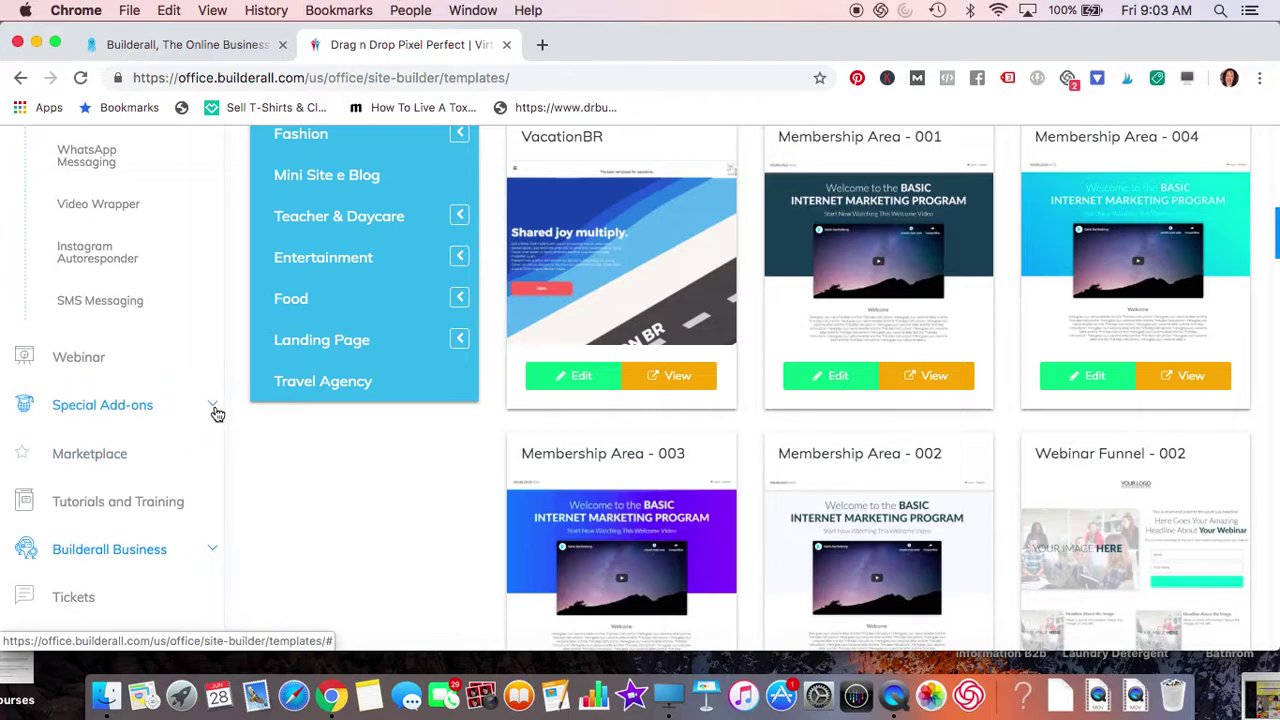
Scroll through the sidebar to review the Special Add-ons entries, down to Ambassador, Legacy and Earnings Calculator.
scroll(208, 414, "down", 5)
scroll(120, 412, "up", 5)
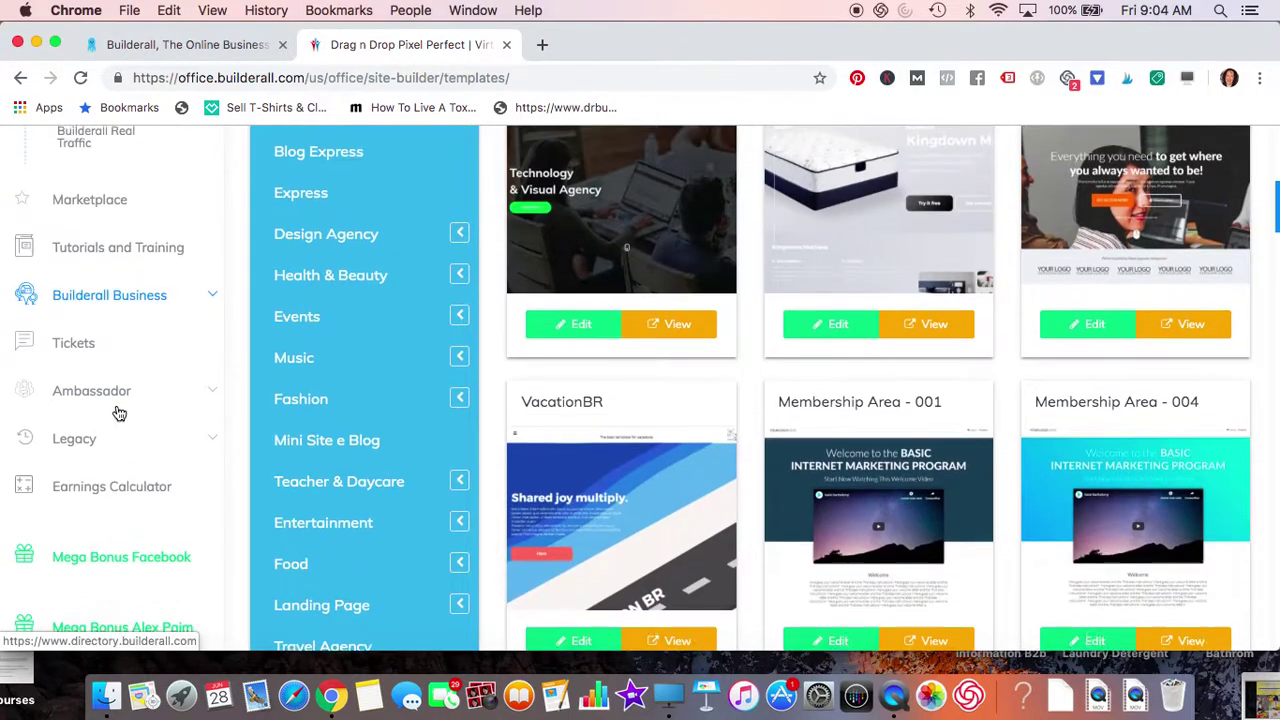
scroll(124, 395, "up", 2)
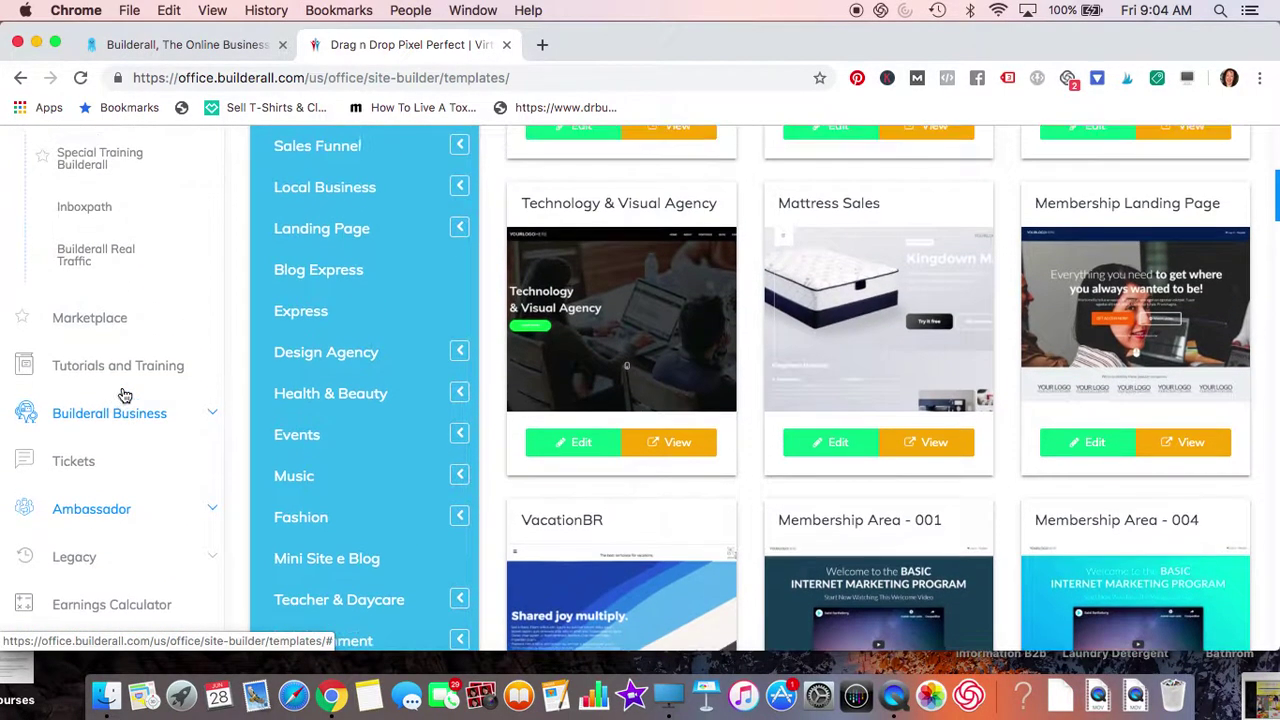
scroll(124, 395, "up", 2)
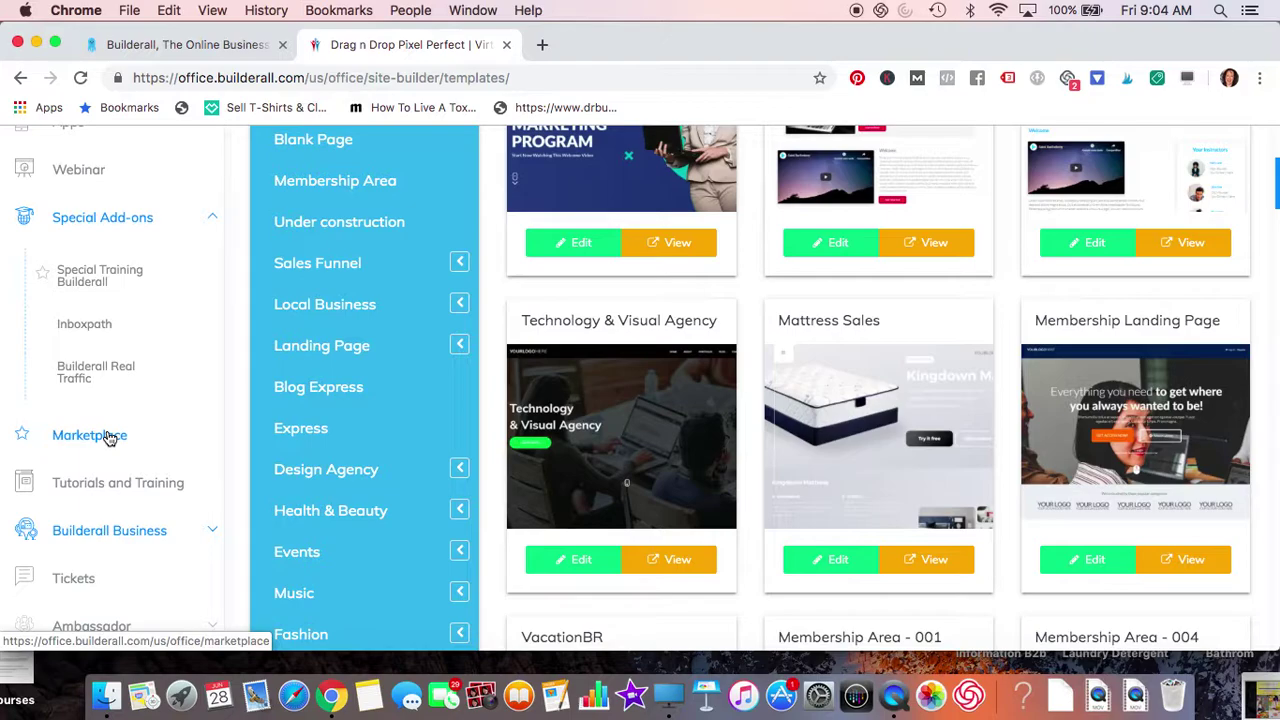
scroll(110, 438, "down", 2)
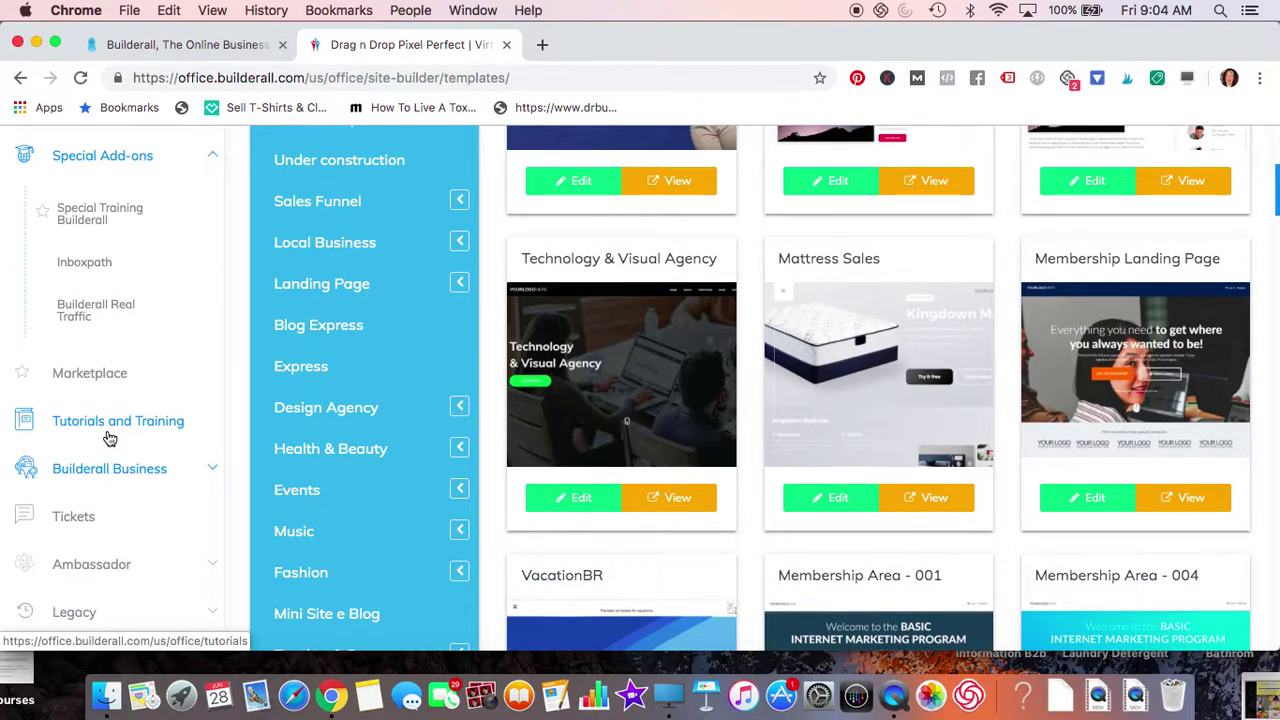
scroll(110, 438, "down", 3)
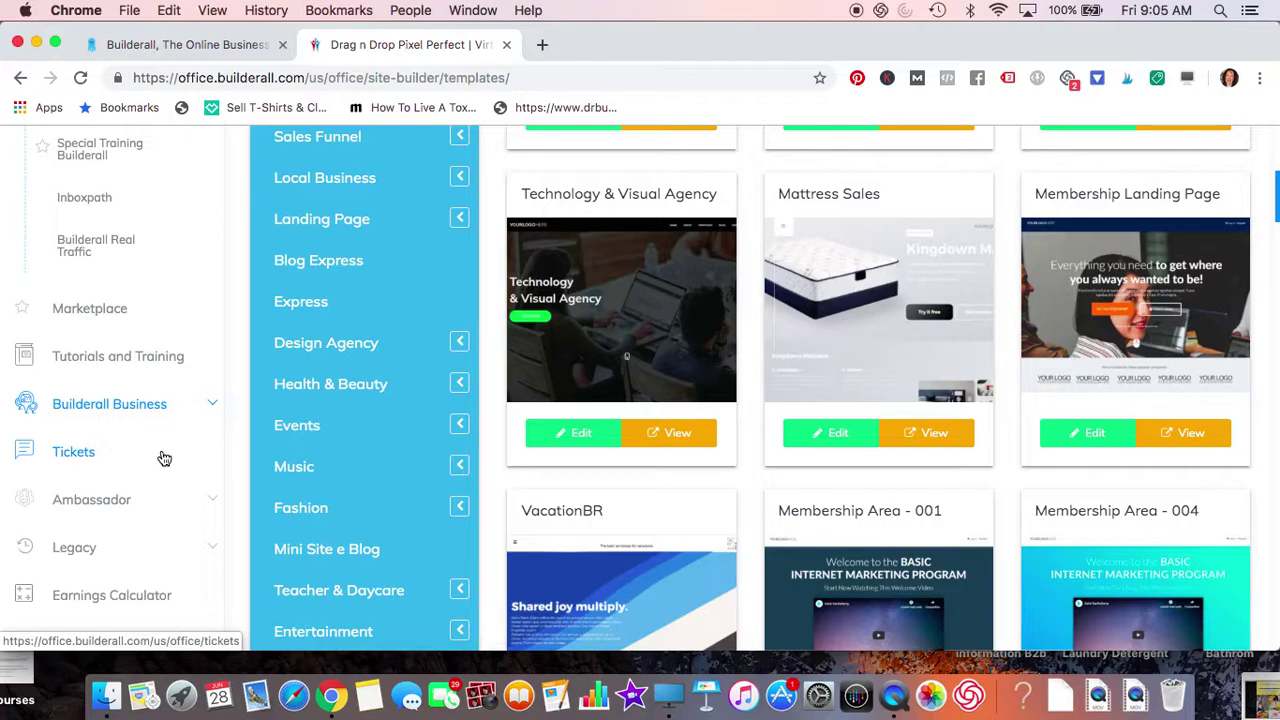
scroll(164, 458, "down", 1)
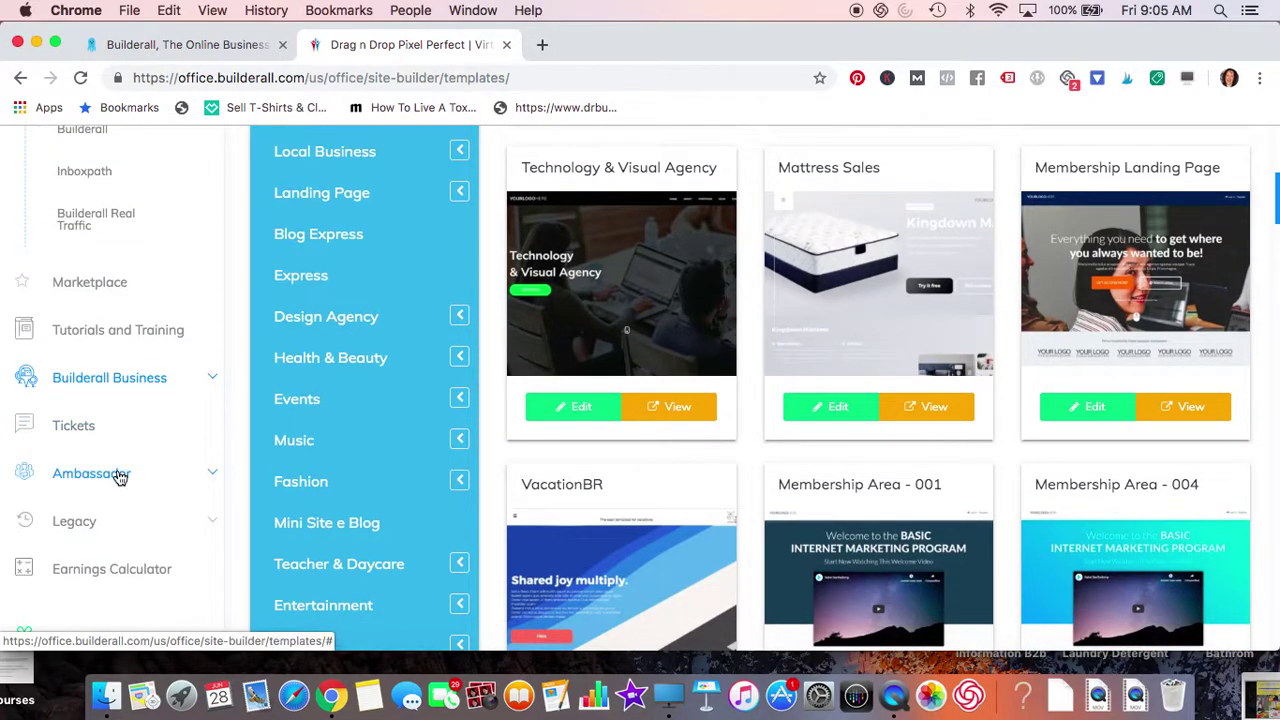
scroll(118, 478, "down", 2)
scroll(118, 478, "up", 15)
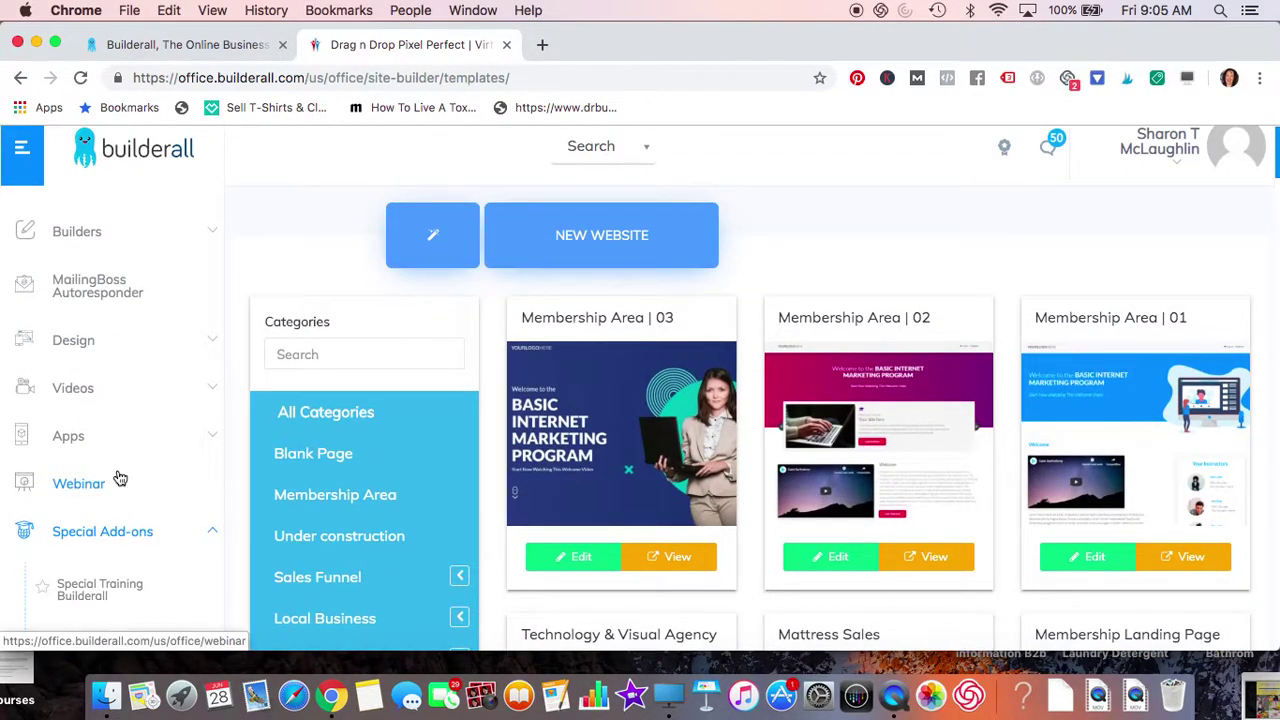
scroll(118, 478, "up", 1)
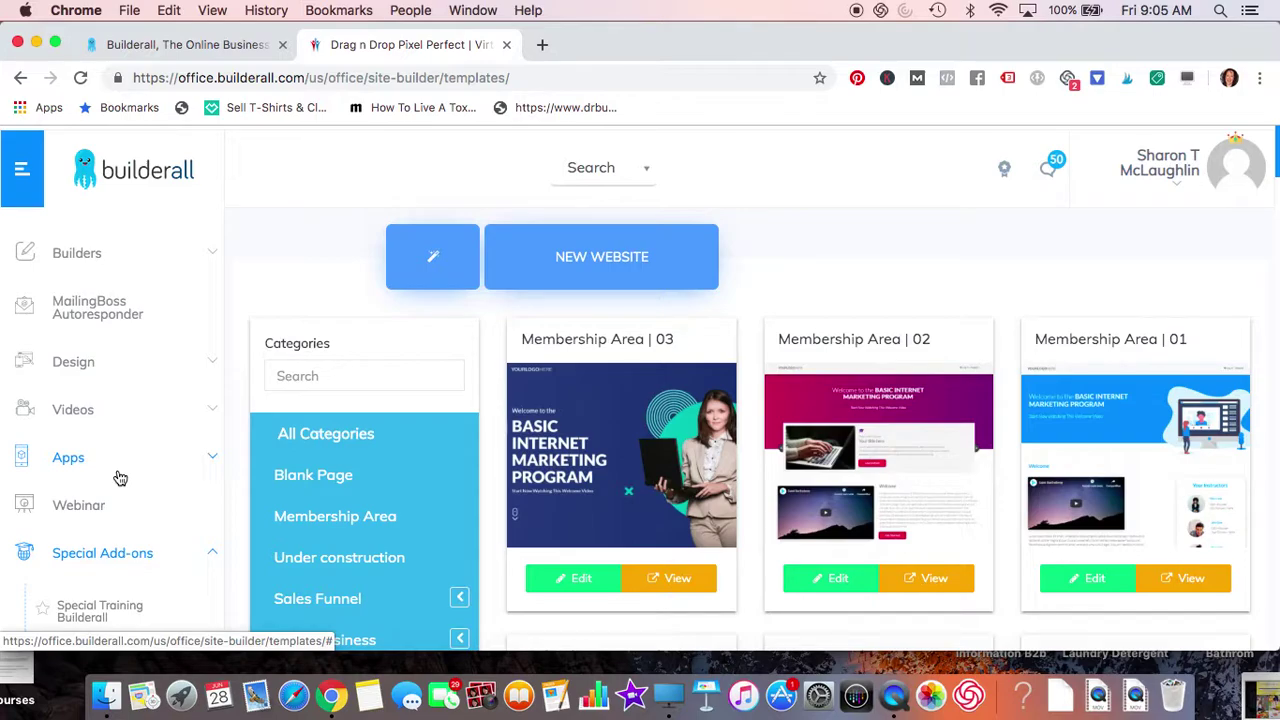
scroll(118, 478, "down", 1)
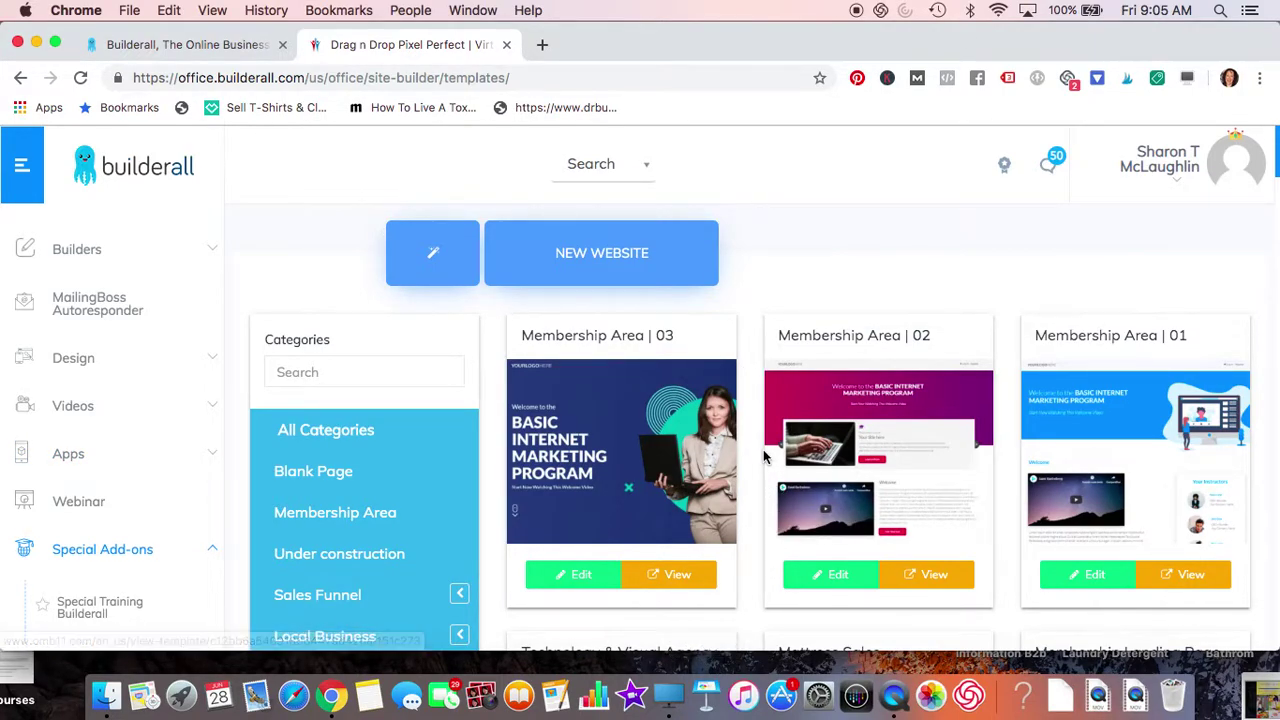
scroll(764, 457, "up", 1)
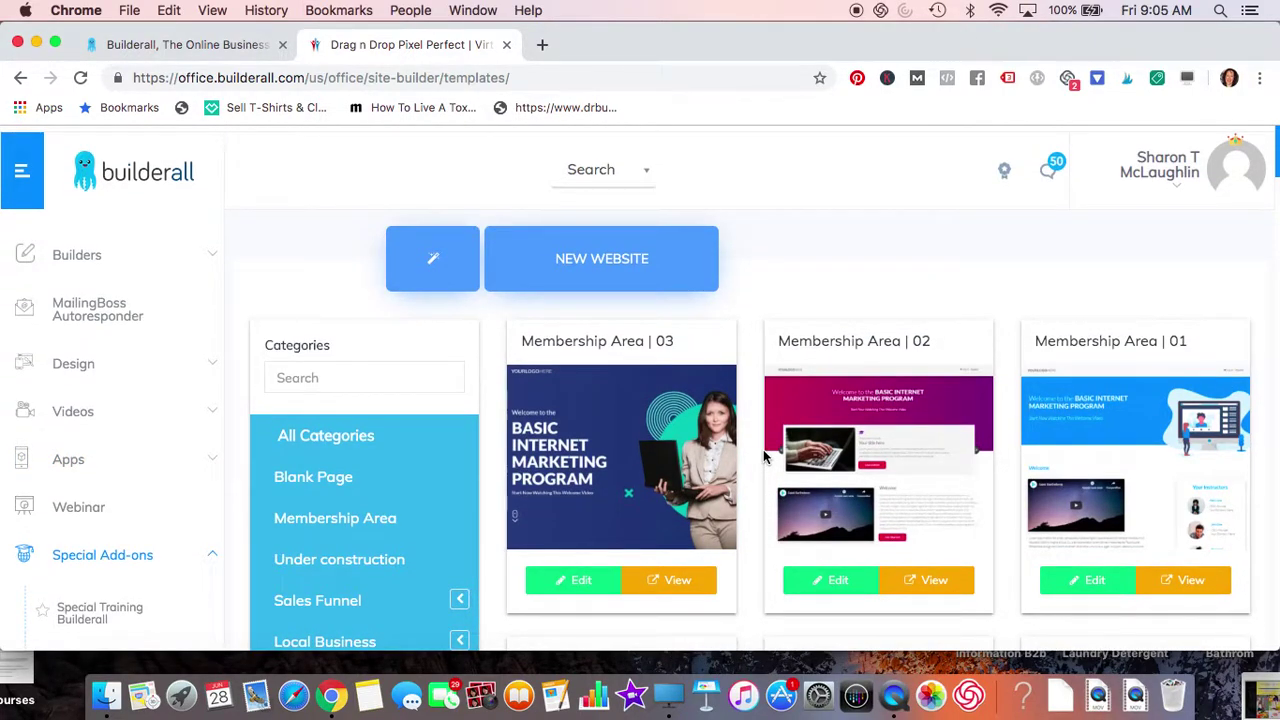
scroll(764, 457, "down", 1)
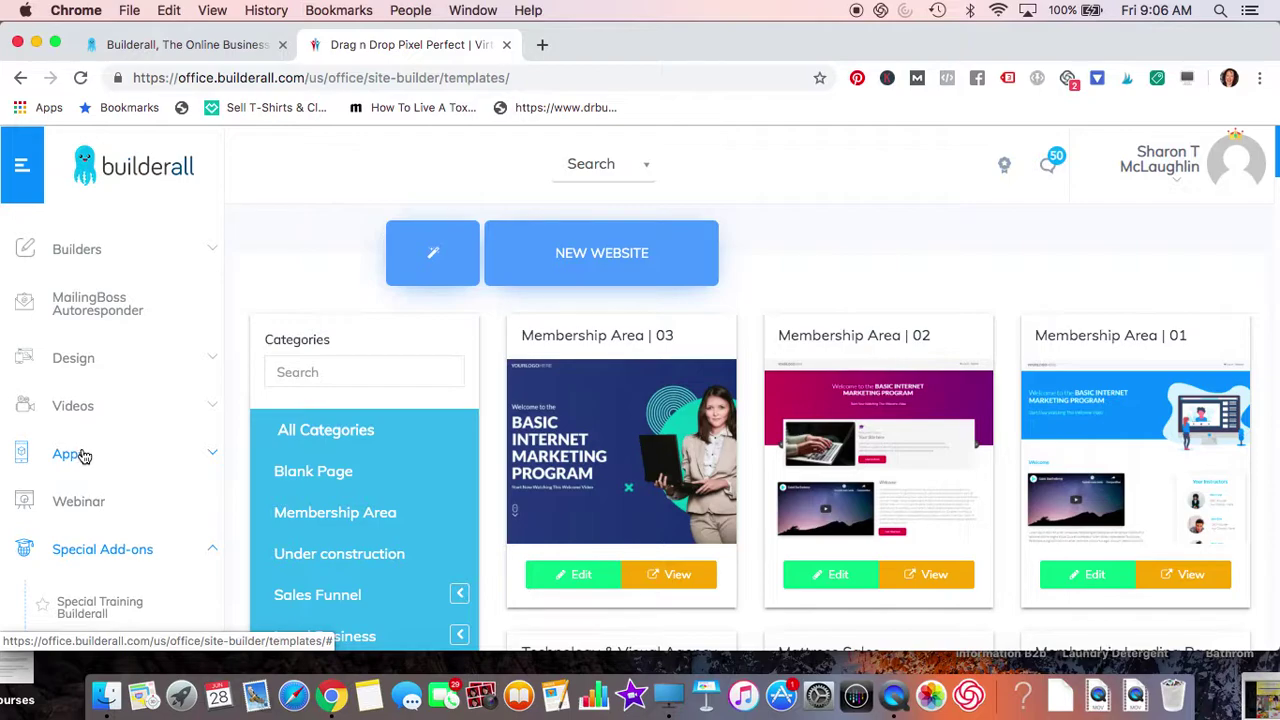
scroll(84, 456, "down", 1)
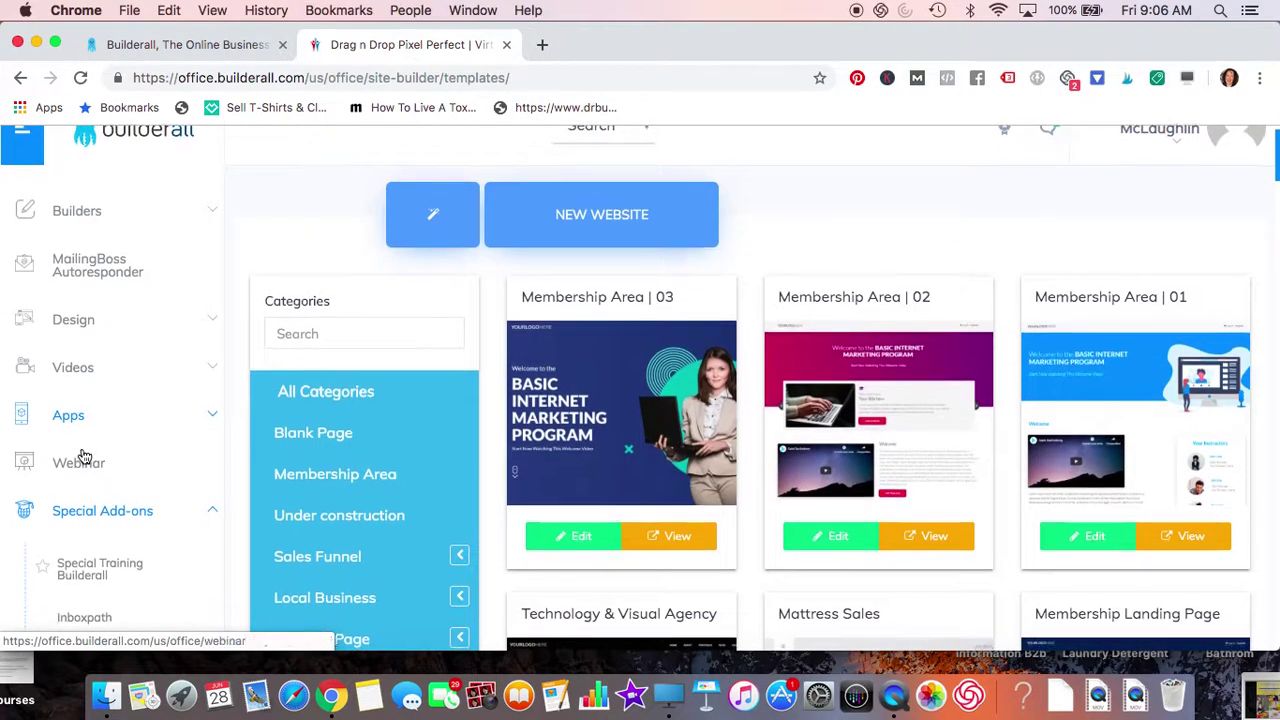
scroll(84, 456, "up", 1)
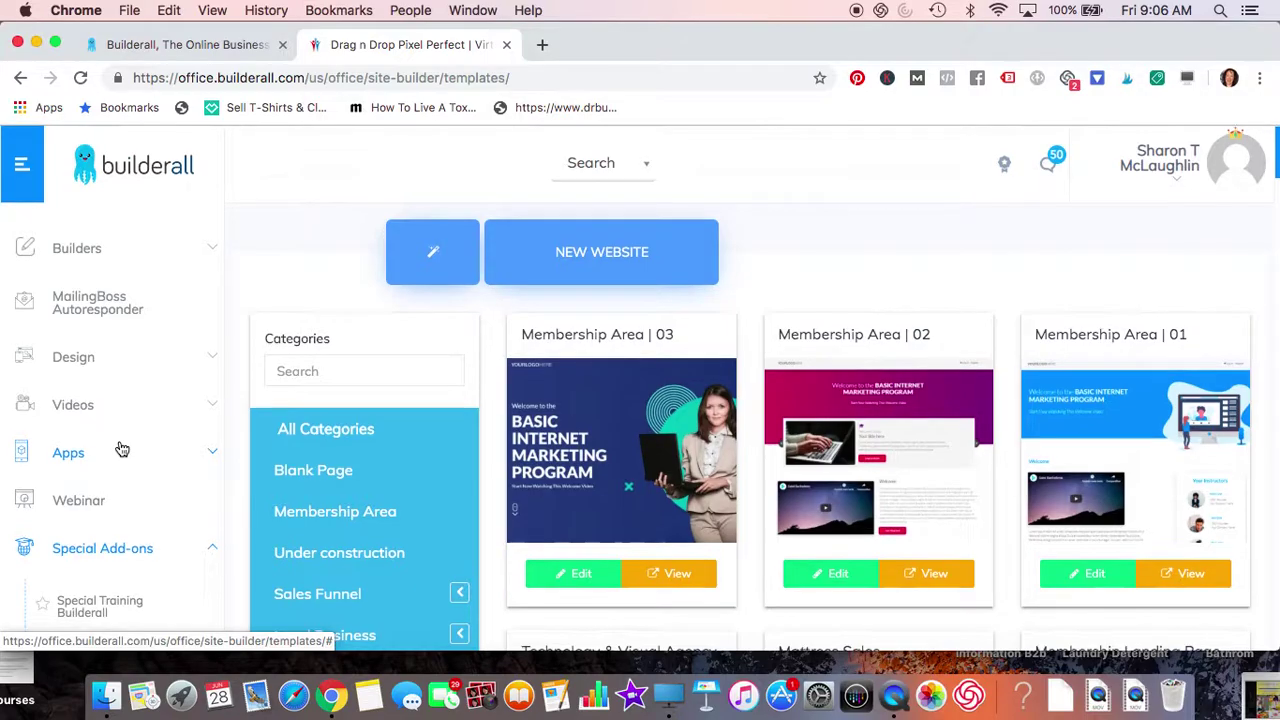
scroll(120, 450, "down", 8)
scroll(120, 450, "up", 7)
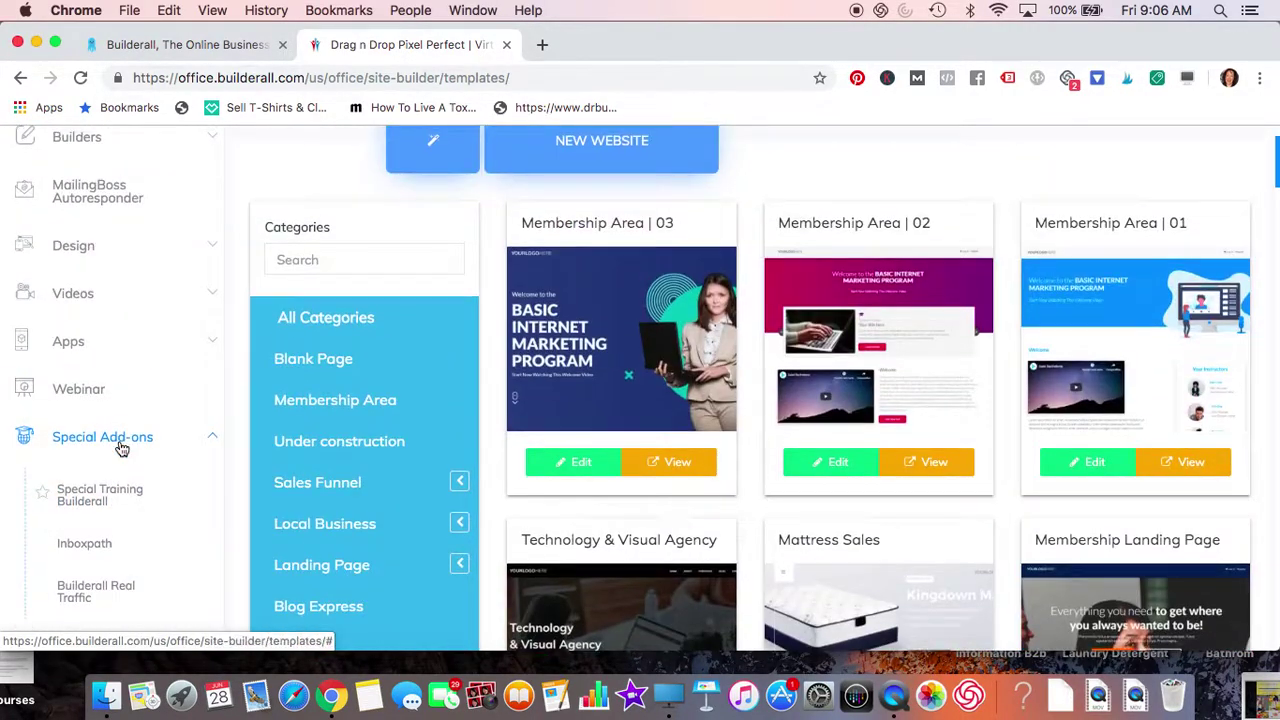
scroll(121, 448, "down", 1)
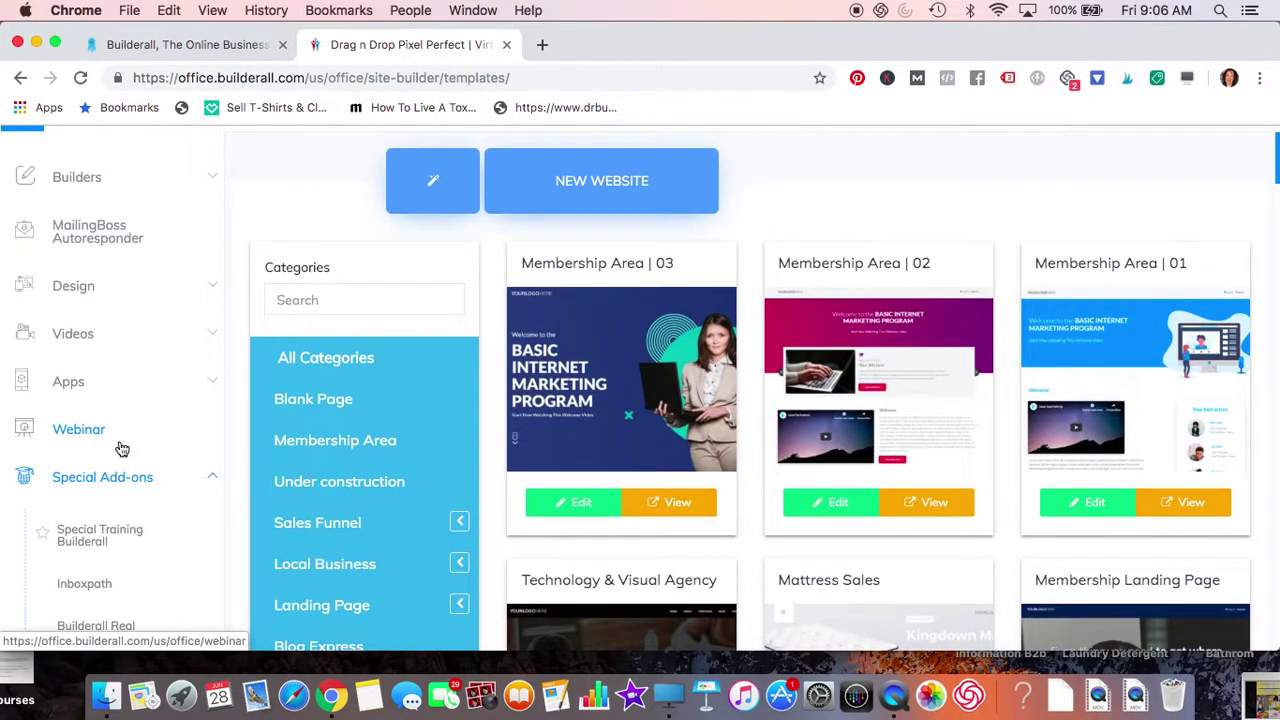
scroll(121, 448, "up", 2)
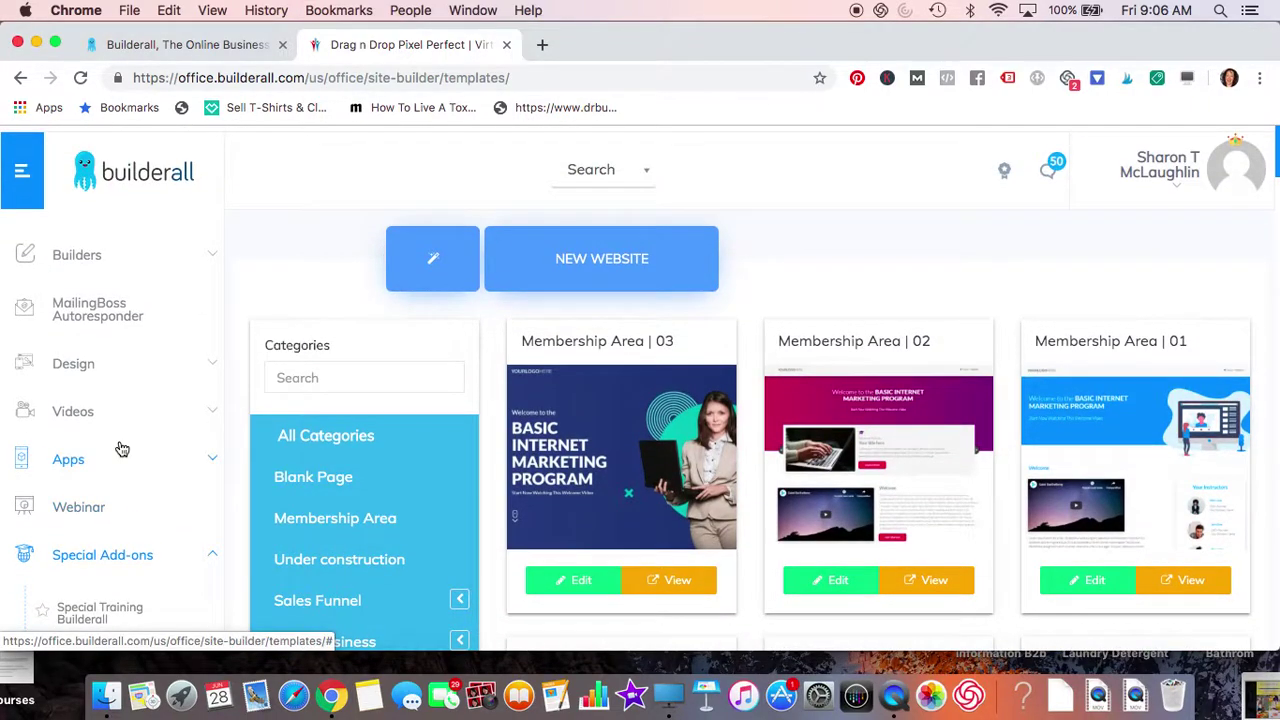
scroll(121, 448, "down", 1)
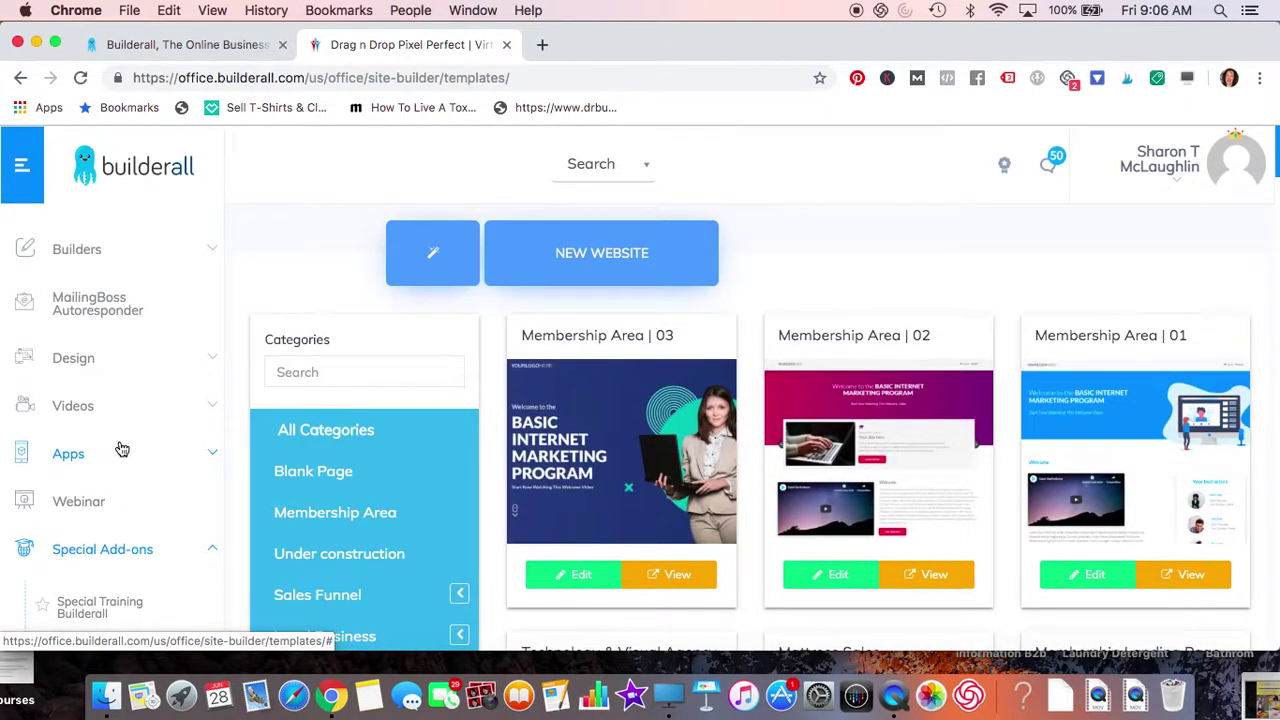